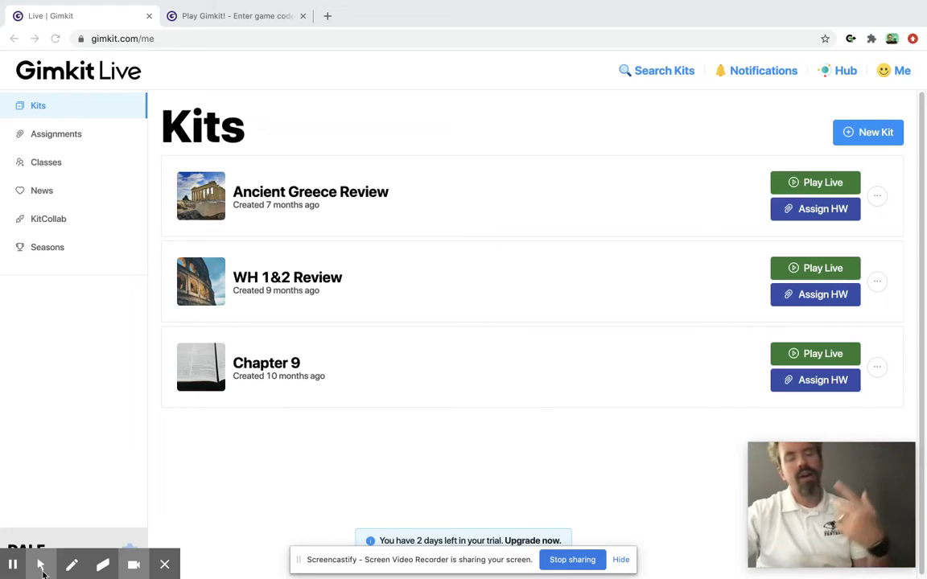
Open the Ancient Greece Review kit from the kits list.
mouse_move(44, 575)
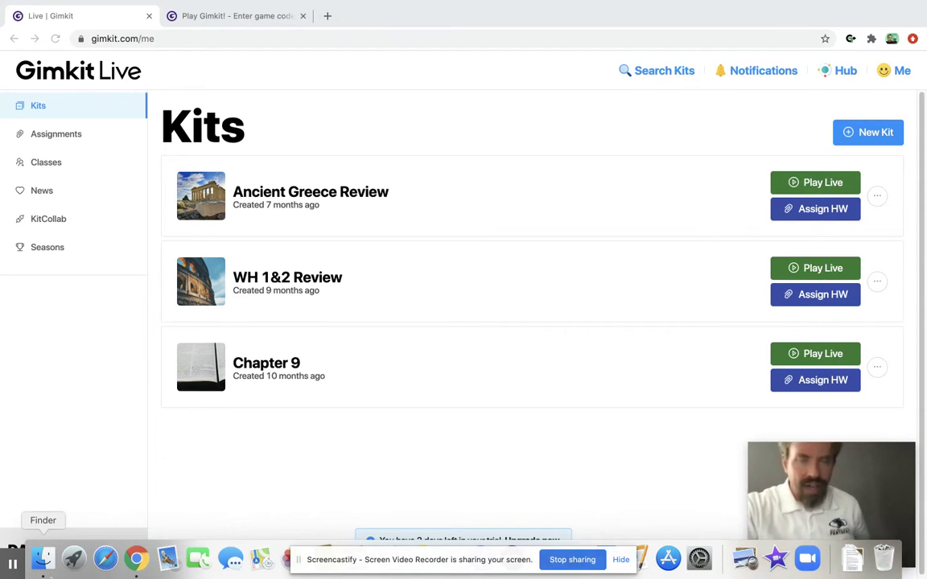
mouse_move(12, 567)
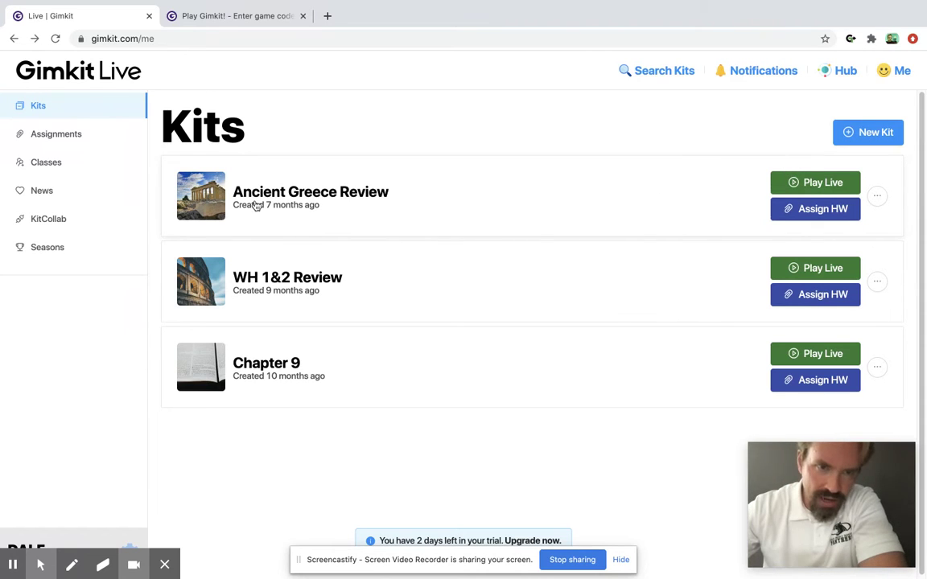
left_click(325, 201)
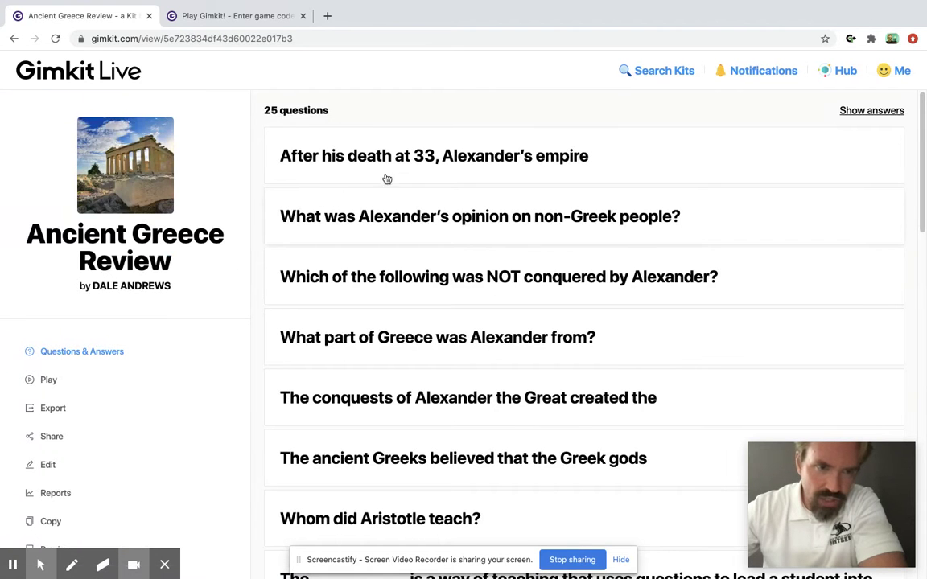
Look through the kit's questions, revealing the answer choices for the Greek gods question and the high point of Athenian history question.
scroll(499, 242, "down", 5)
scroll(499, 241, "up", 10)
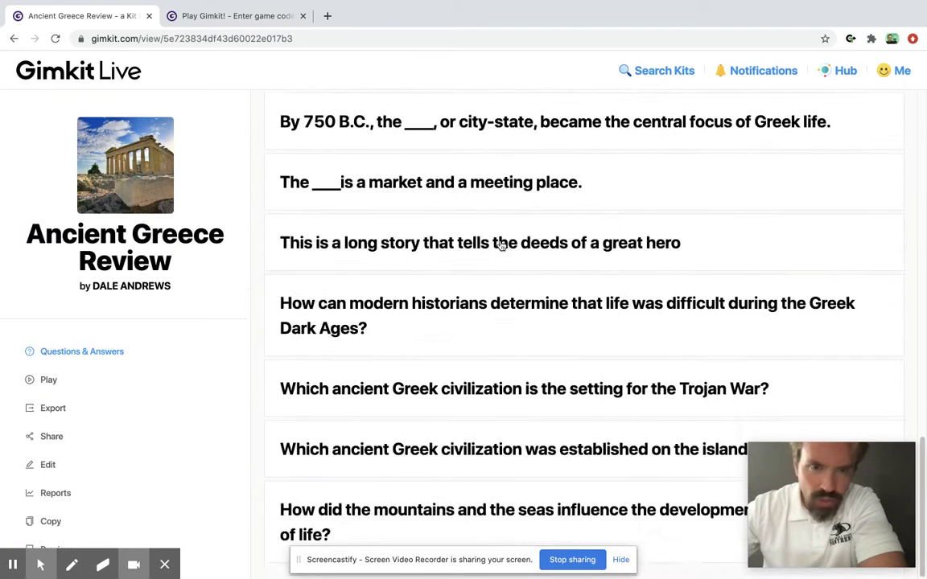
scroll(498, 244, "down", 6)
left_click(449, 336)
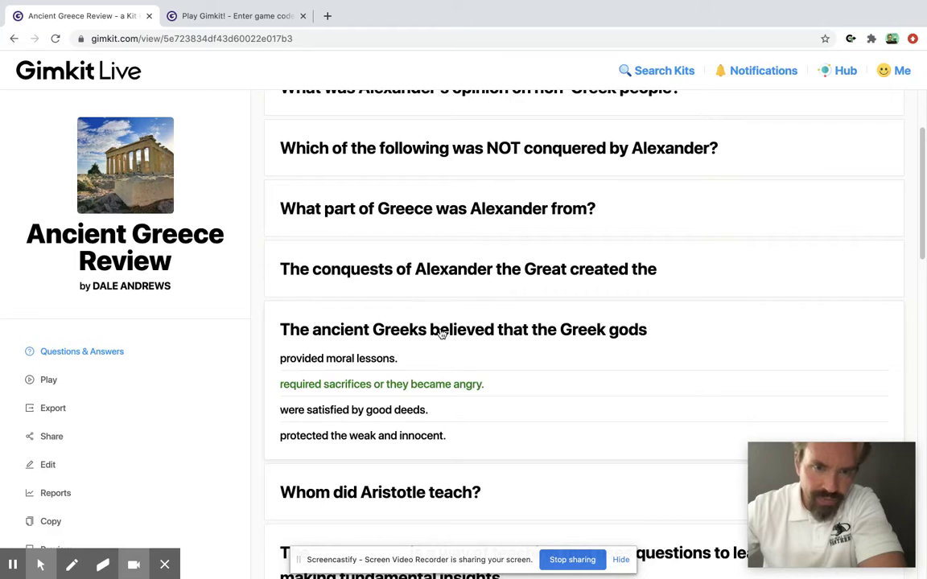
scroll(494, 297, "down", 5)
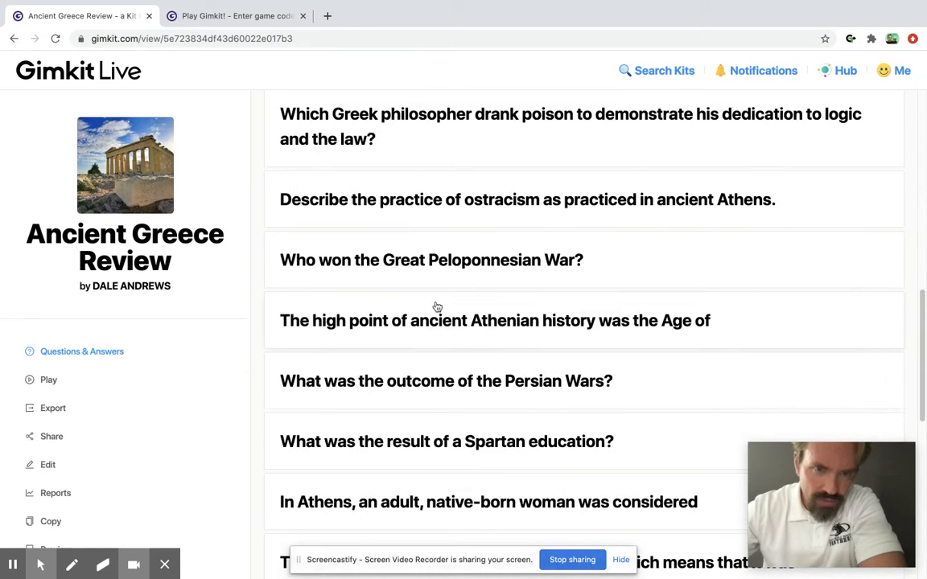
left_click_drag(393, 321, 400, 321)
scroll(502, 325, "down", 4)
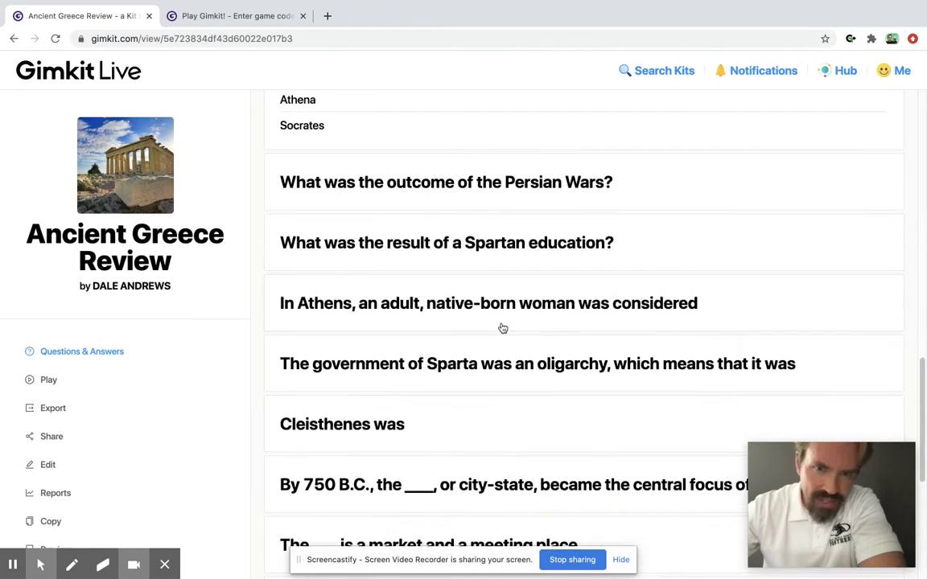
scroll(499, 321, "up", 2)
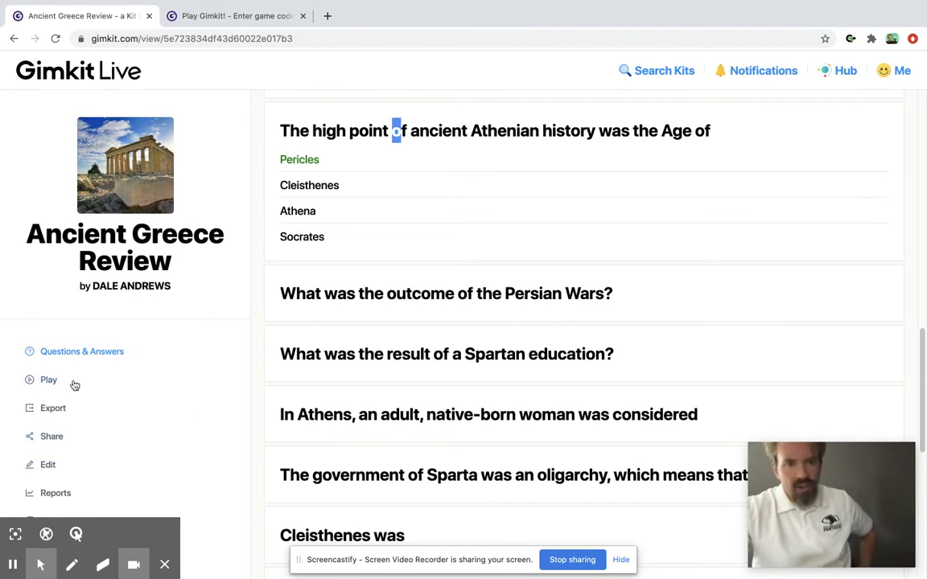
Begin hosting the Ancient Greece Review kit as a live game and choose Classic mode, where students compete individually.
left_click(48, 383)
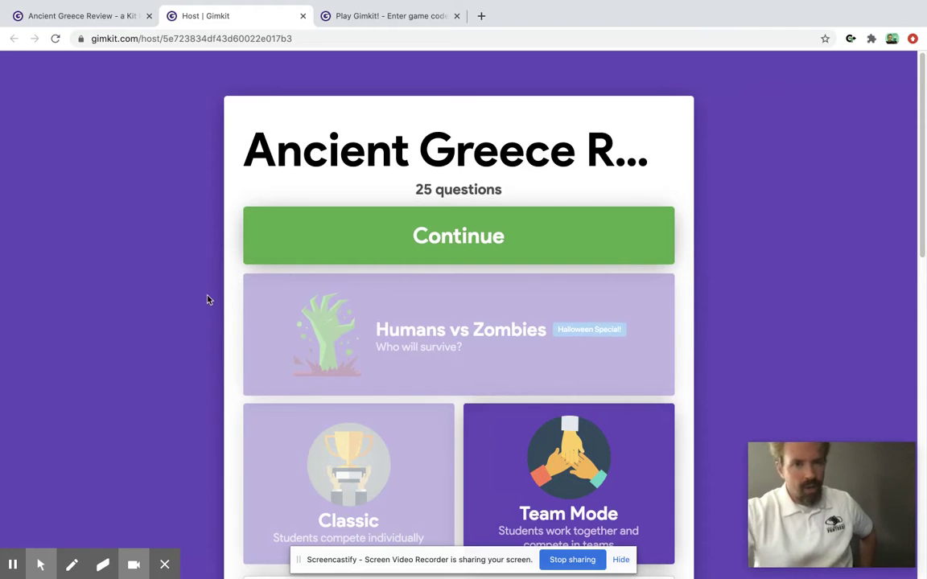
scroll(207, 300, "down", 3)
scroll(207, 299, "down", 3)
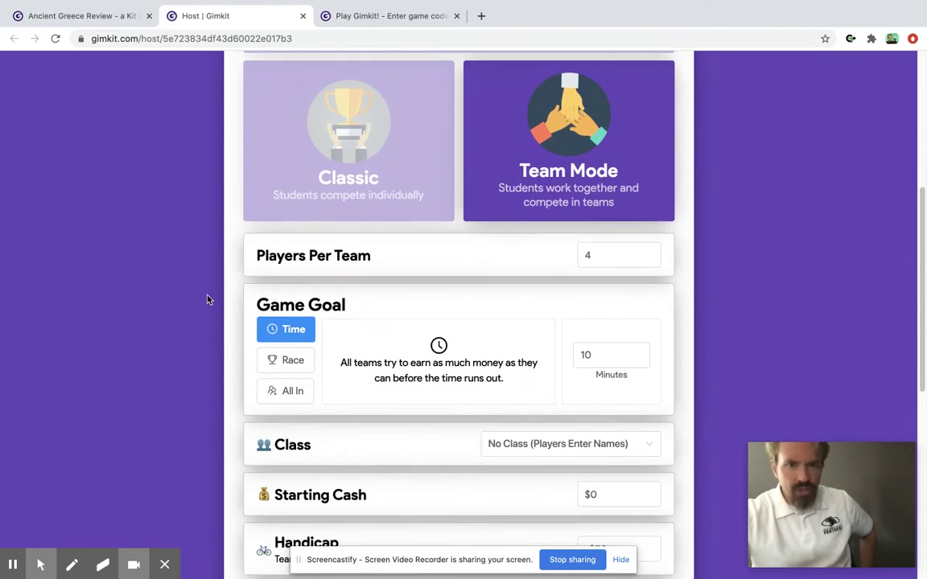
scroll(206, 300, "down", 8)
scroll(207, 300, "up", 8)
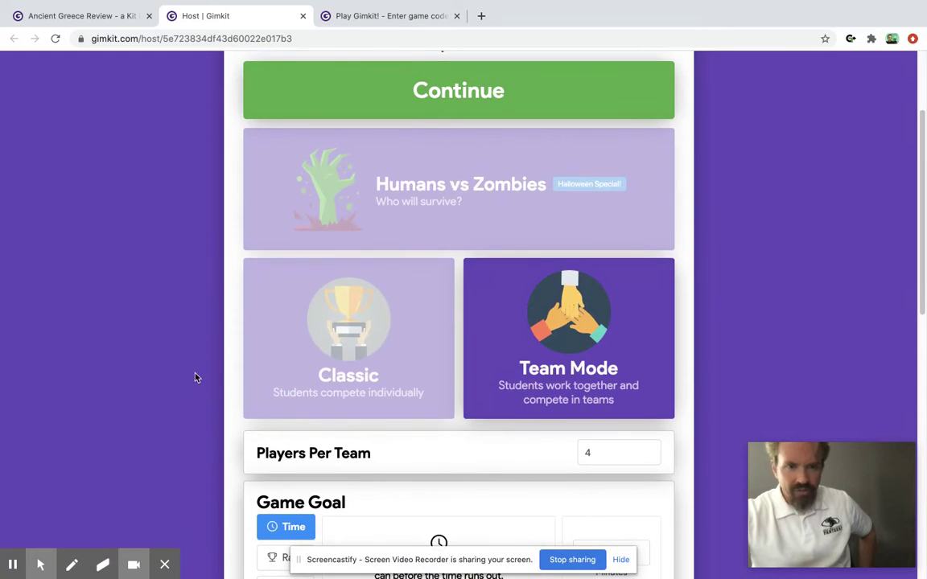
left_click(264, 356)
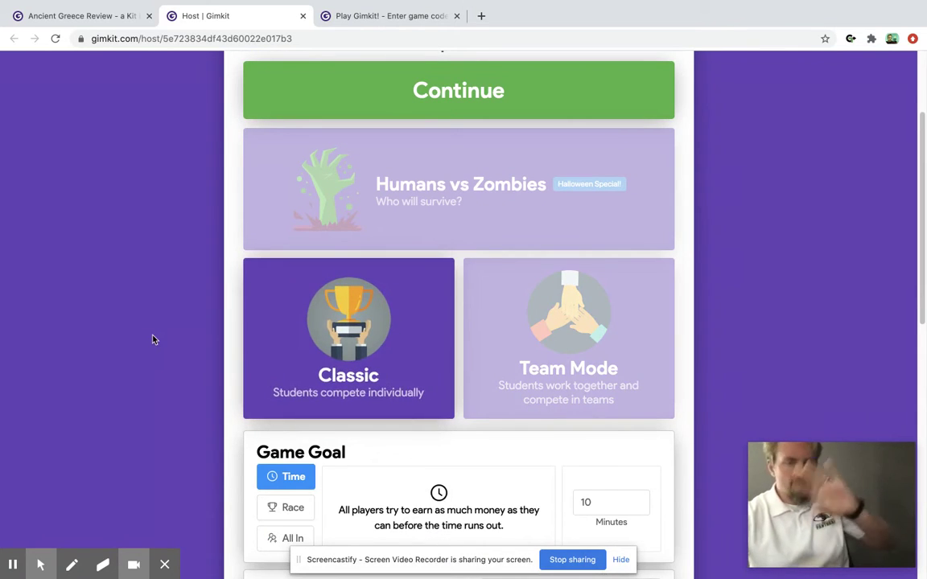
left_click(13, 564)
left_click(13, 564)
Review the game goal and check which classes can be assigned to the game, without choosing one.
scroll(162, 297, "down", 5)
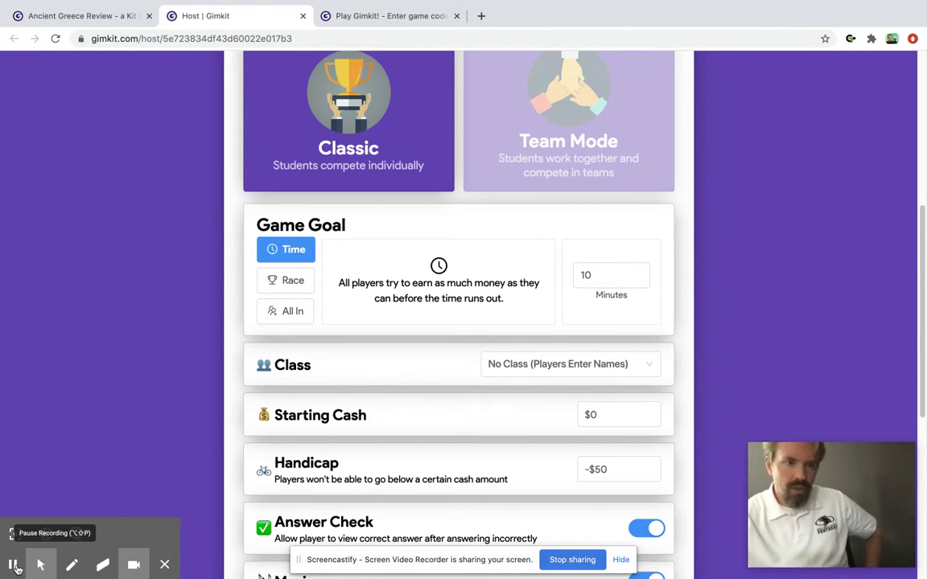
scroll(161, 370, "down", 2)
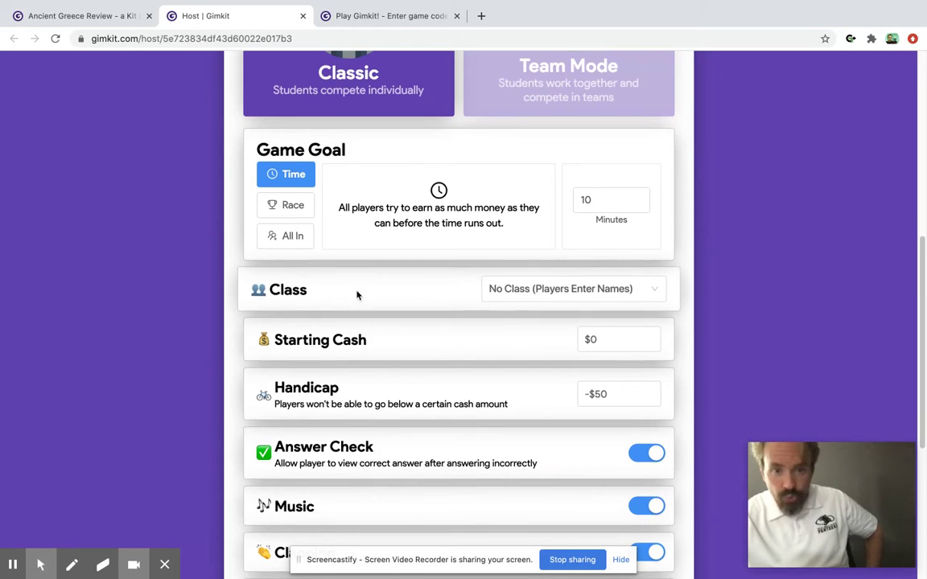
left_click(644, 292)
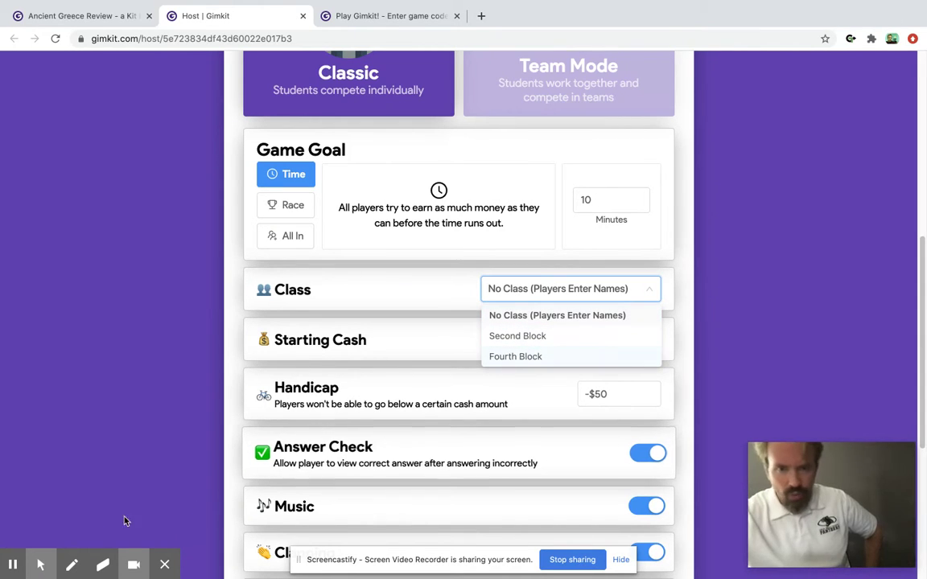
left_click(57, 483)
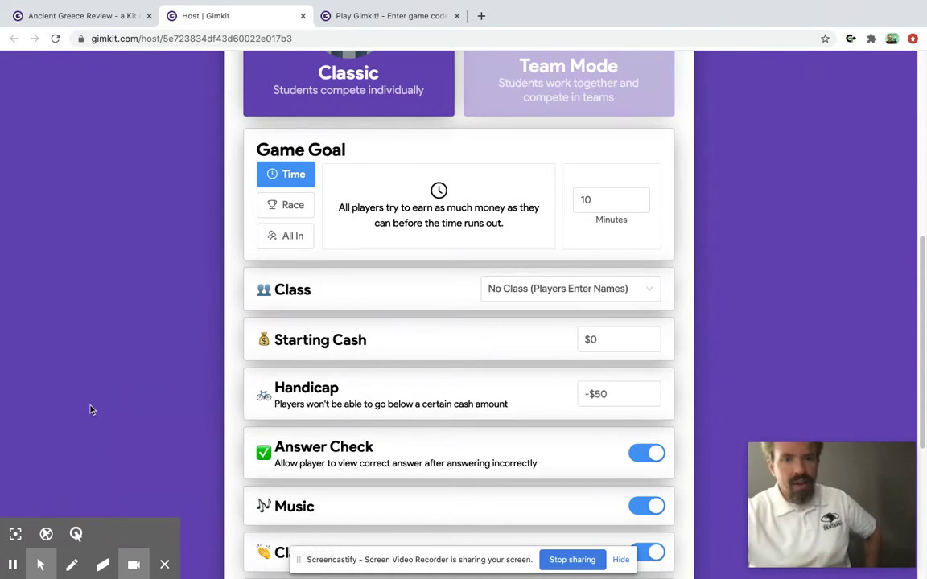
Set the game's starting cash to $100.
scroll(91, 406, "down", 2)
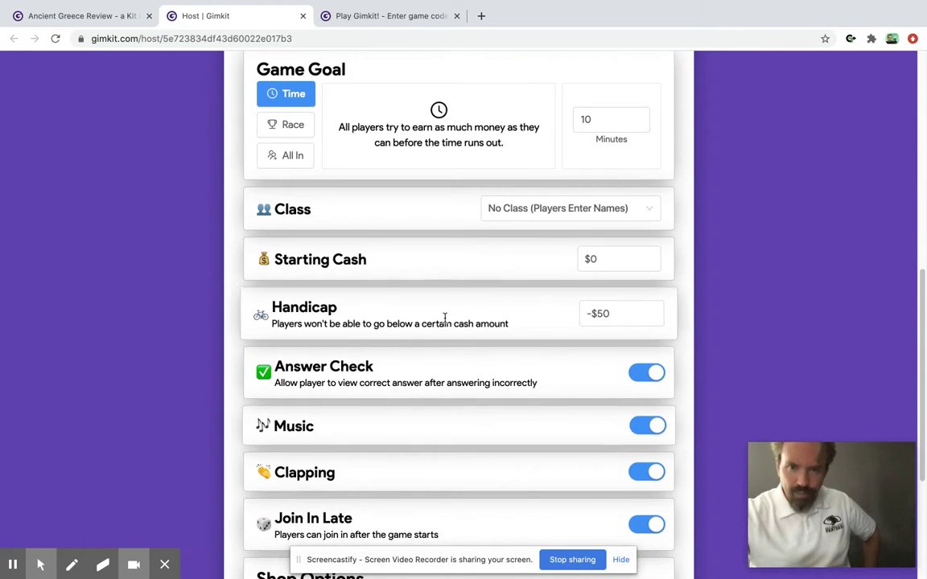
left_click(618, 259)
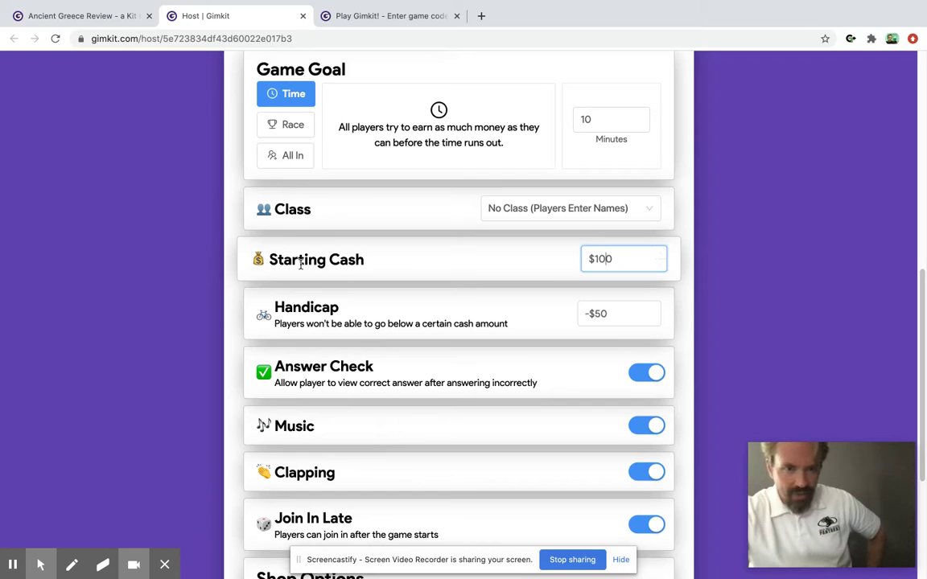
left_click(139, 316)
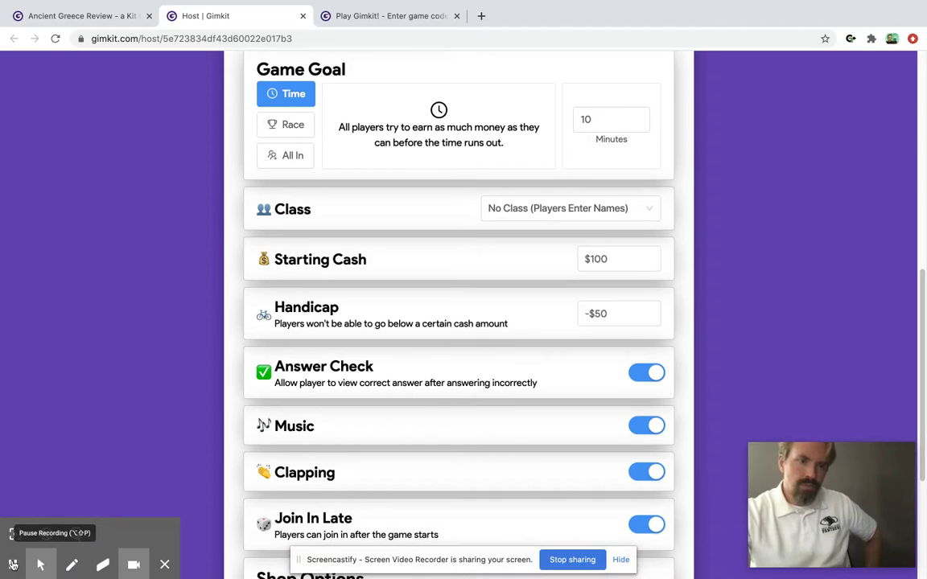
Continue to the game lobby with the chosen settings and start the game once the players have joined.
scroll(80, 422, "up", 5)
scroll(80, 422, "up", 2)
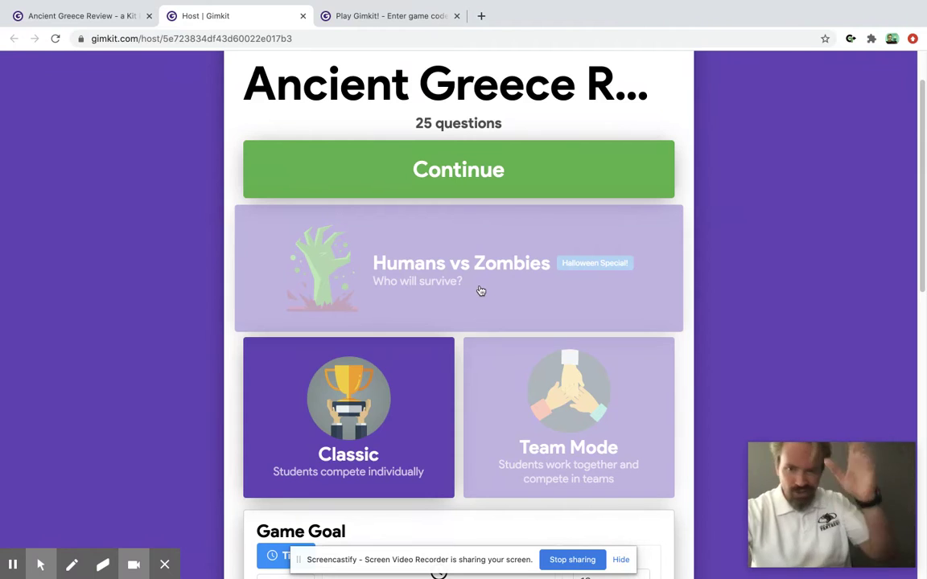
left_click(443, 165)
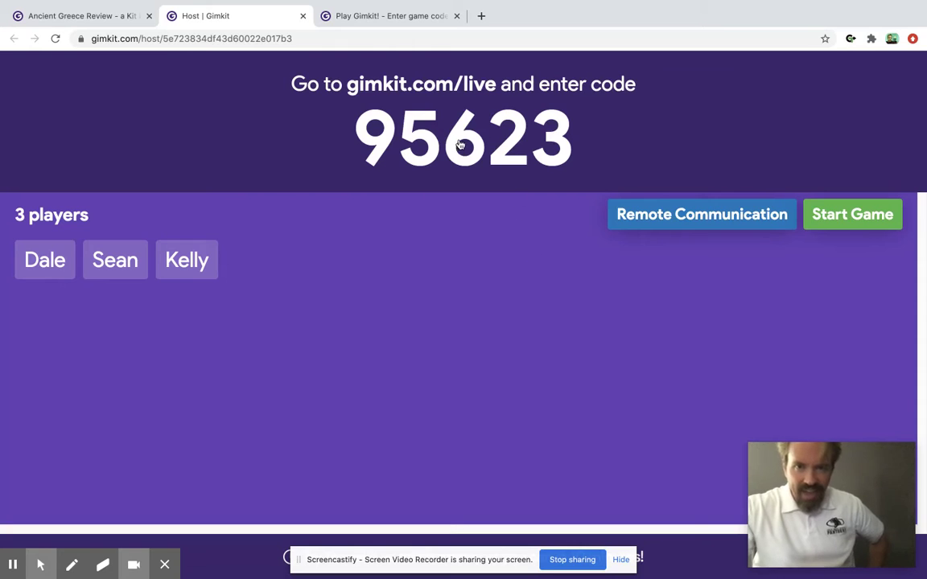
left_click(872, 225)
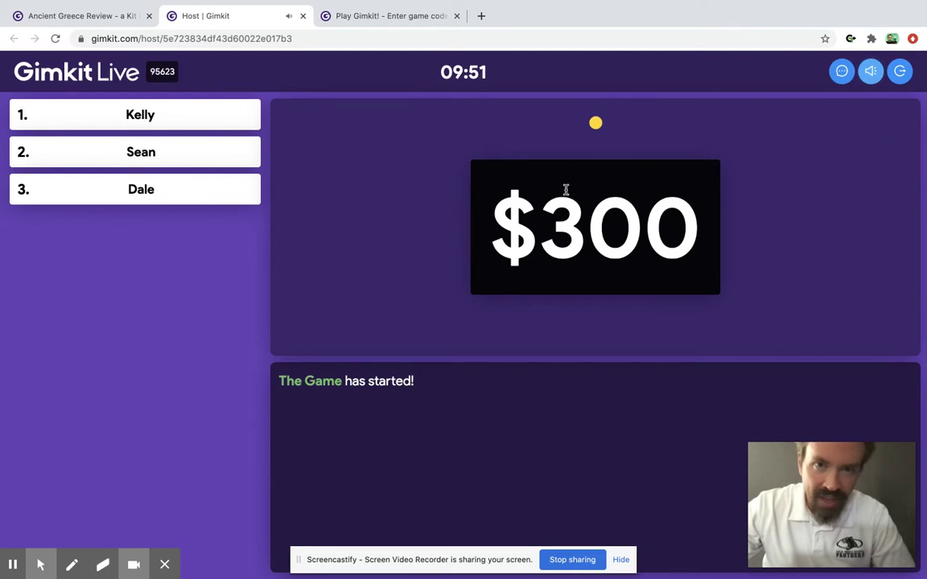
Switch to the player's game and answer the Alexander question with the Hellenistic Era and the Sparta oligarchy question with "ruled by a few people".
left_click(395, 17)
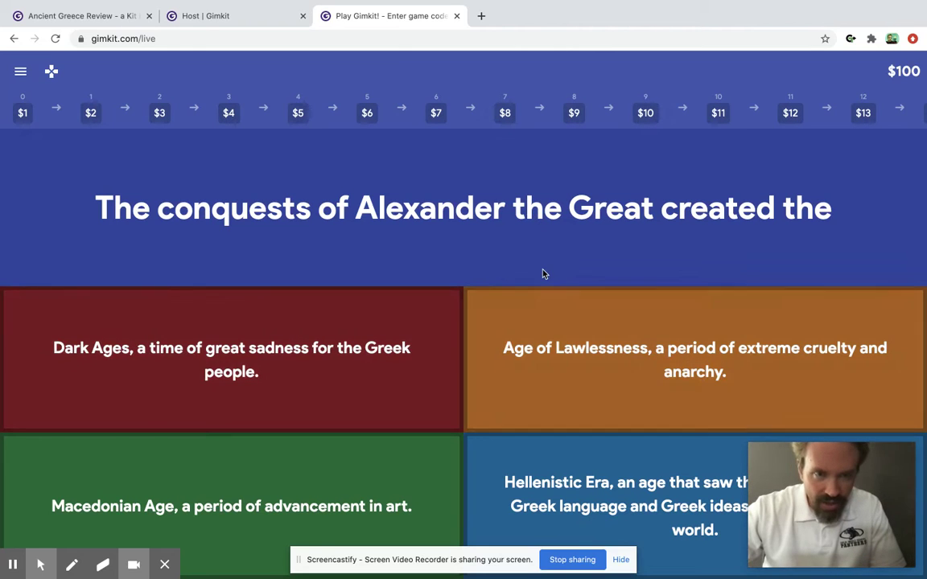
left_click(559, 491)
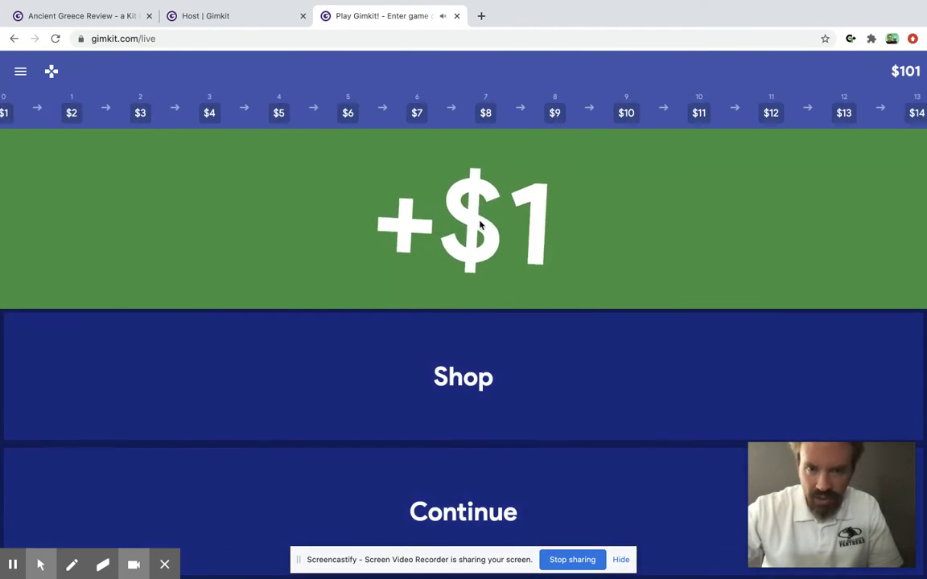
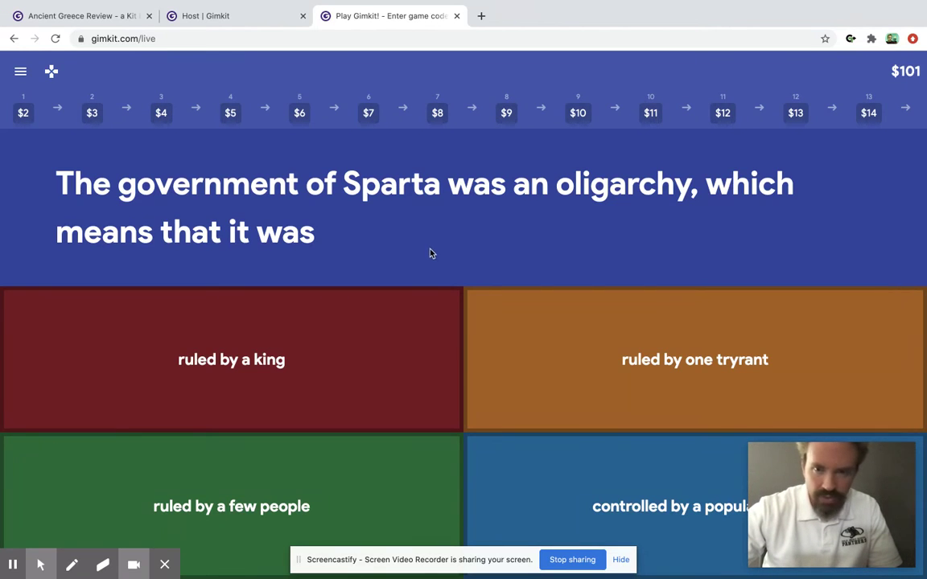
left_click(399, 494)
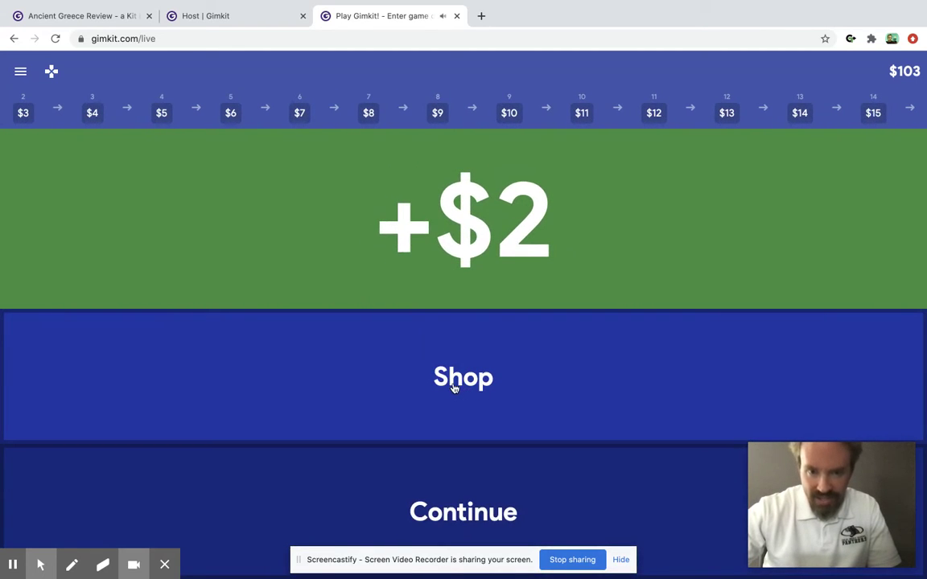
Open the player's shop and examine the Money Per Question, Streak Bonus, Multiplier and Insurance upgrades without buying any.
left_click(453, 388)
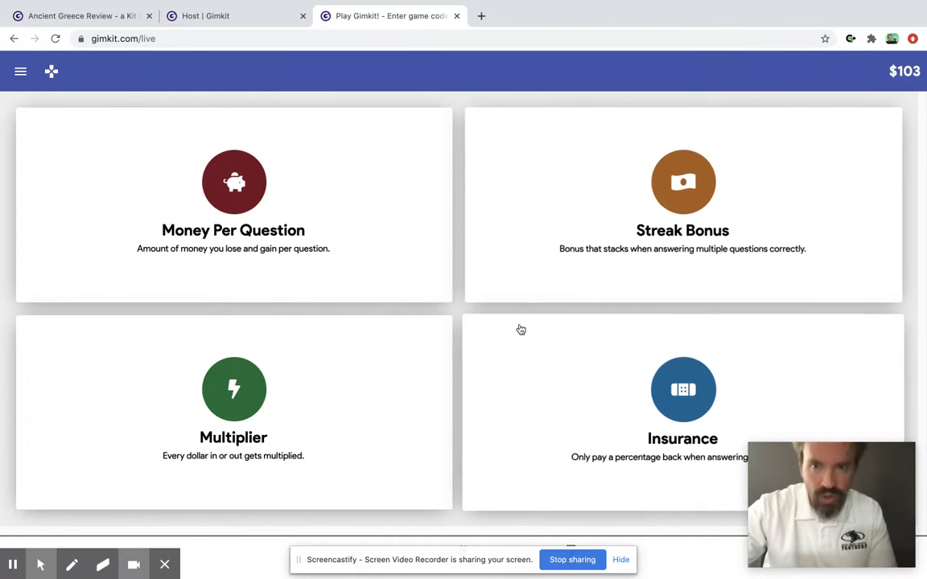
left_click(227, 233)
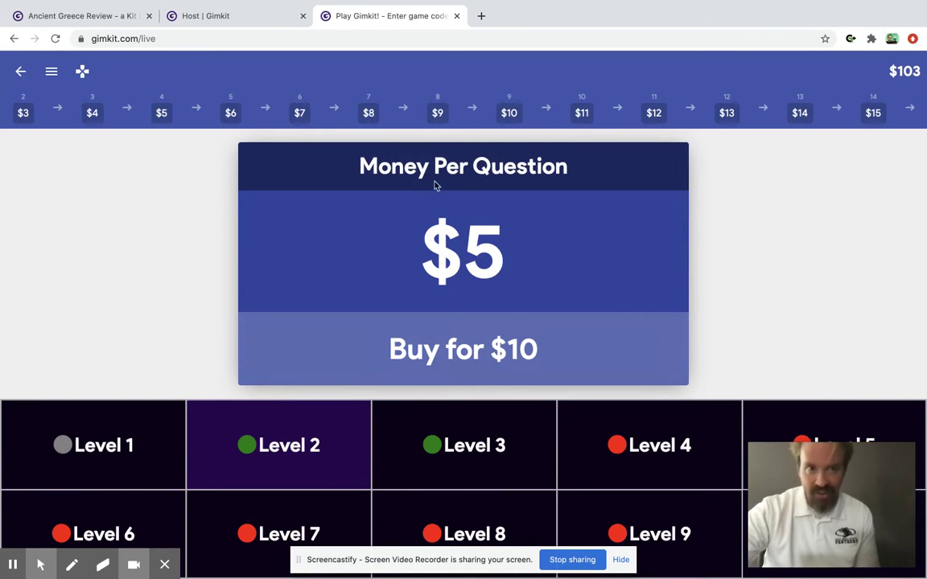
left_click(19, 70)
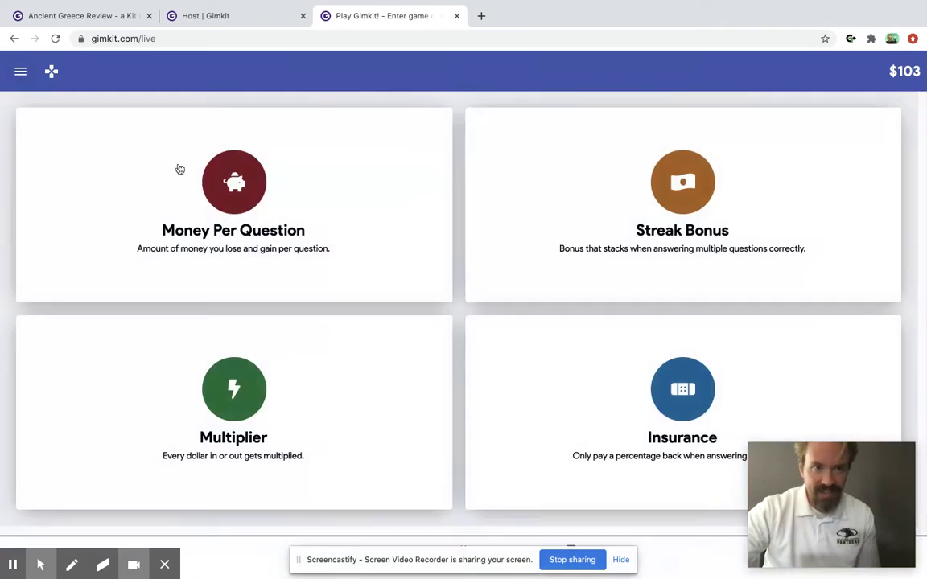
left_click(706, 218)
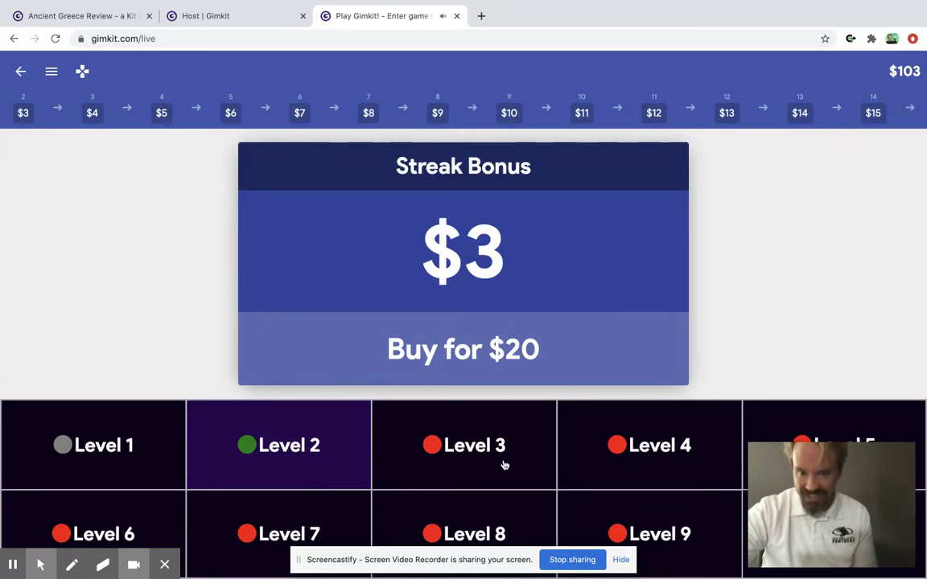
left_click(21, 72)
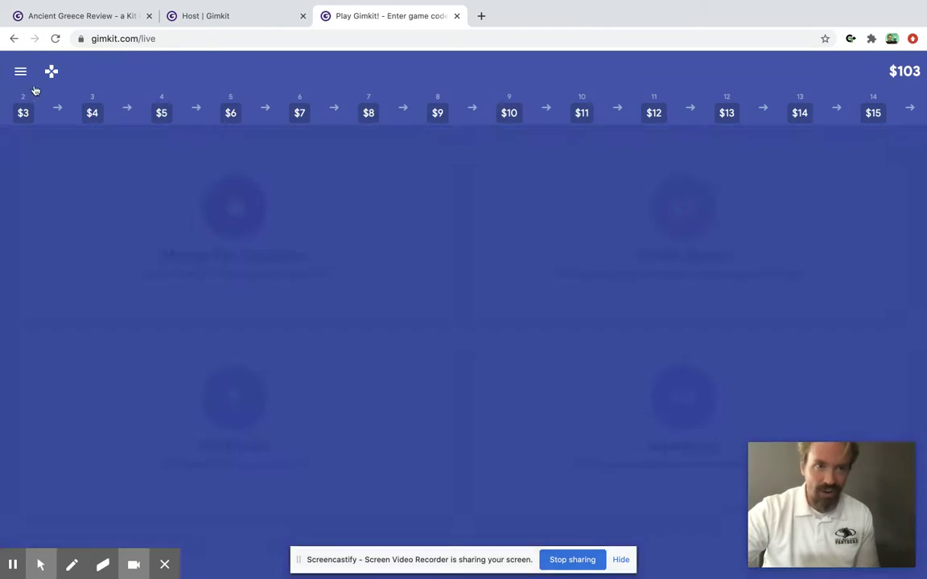
left_click(235, 394)
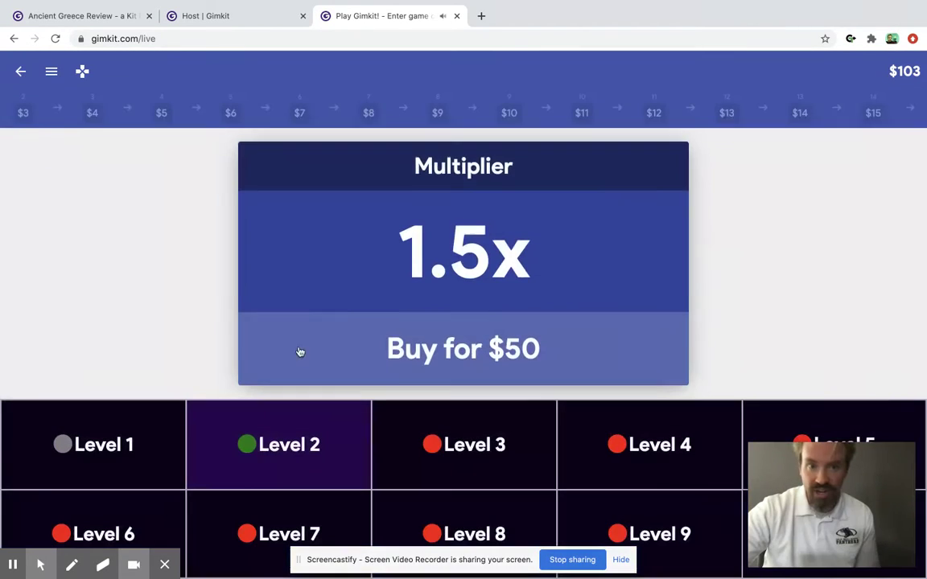
left_click(22, 72)
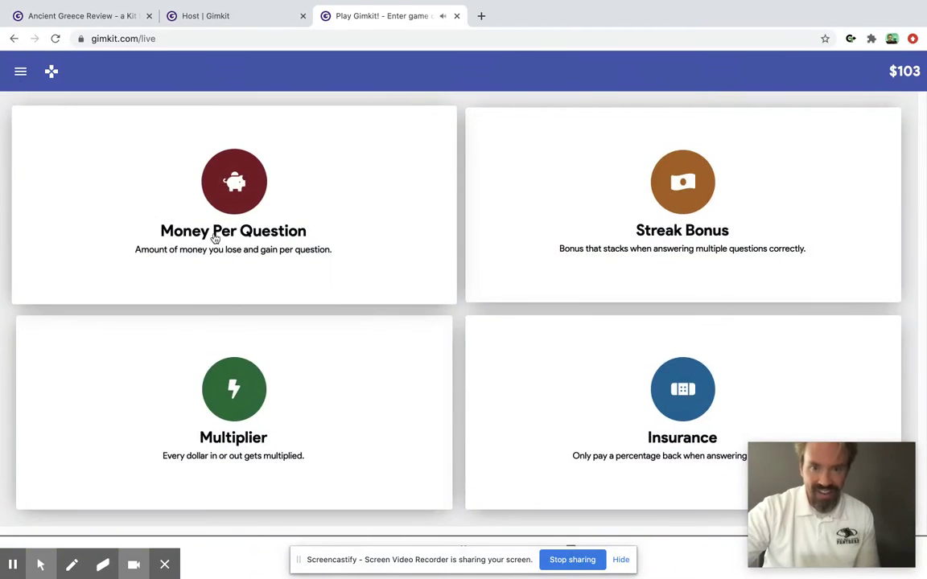
left_click(669, 401)
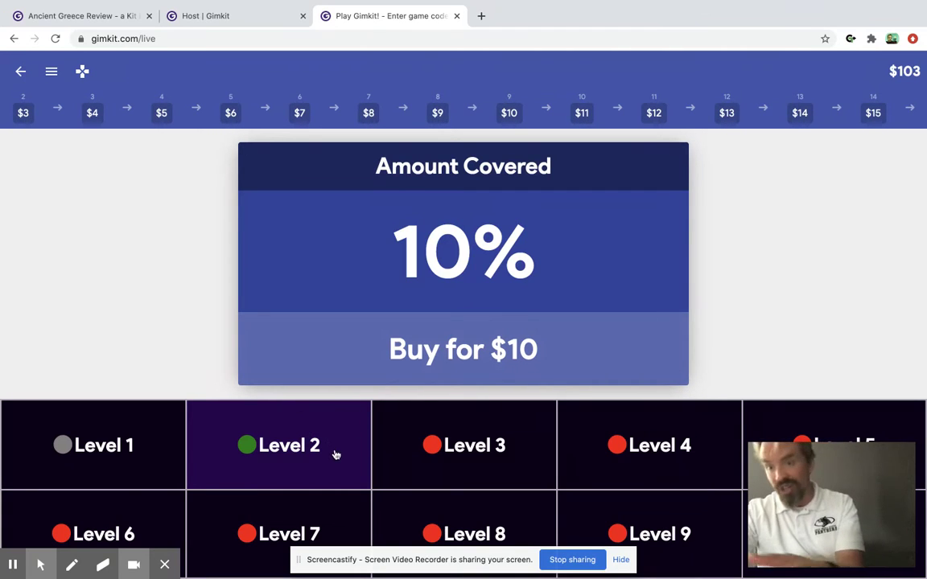
left_click(21, 71)
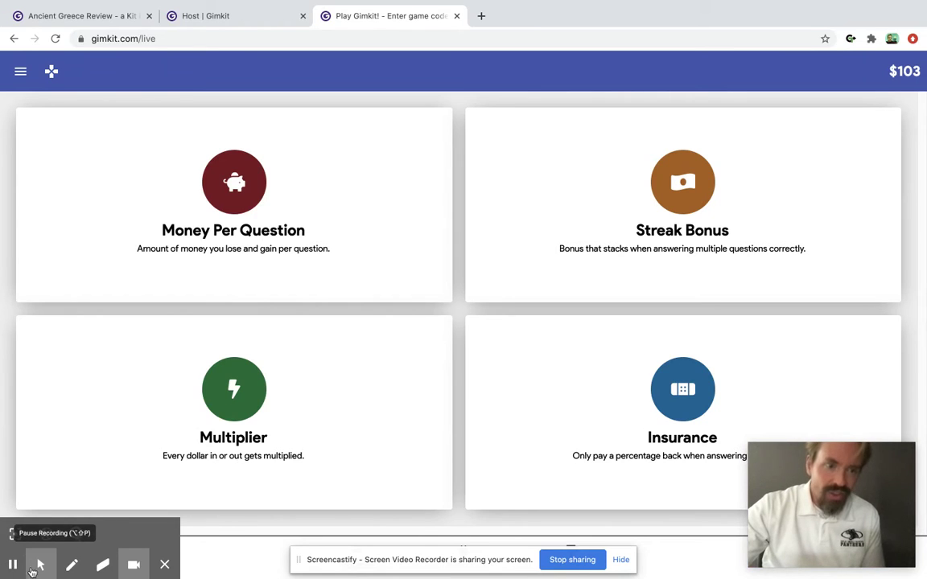
Return the player's game from the shop to the questions and check the live leaderboard in the host view.
left_click(234, 16)
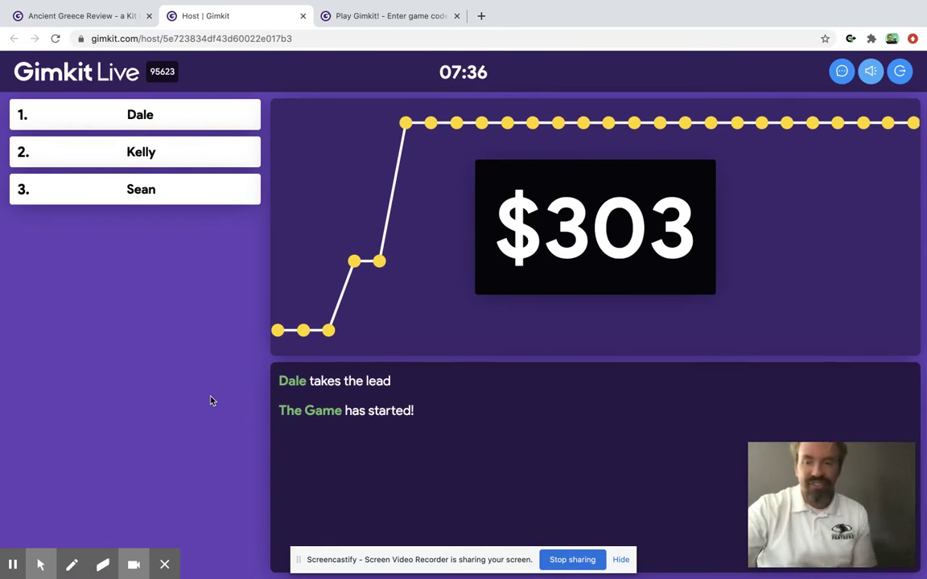
left_click(13, 565)
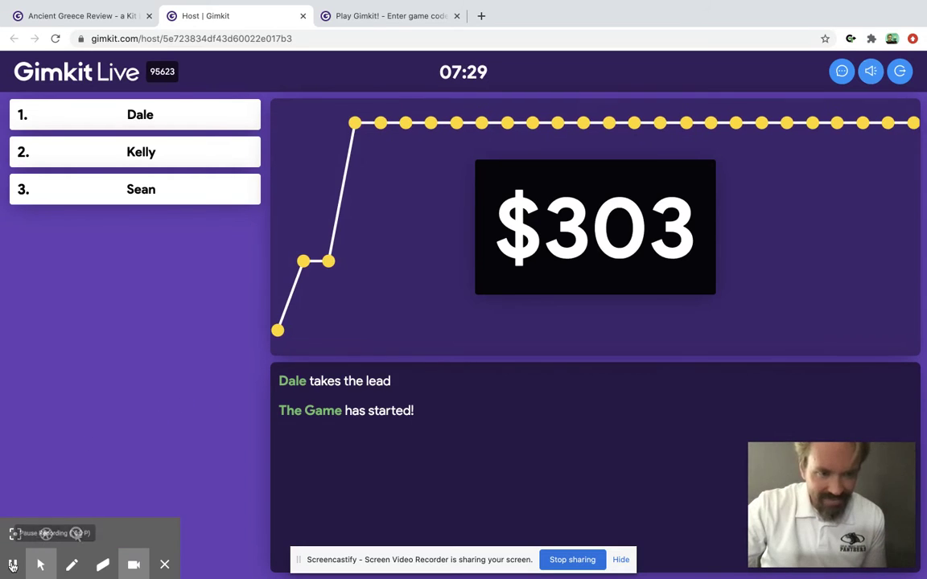
left_click(372, 17)
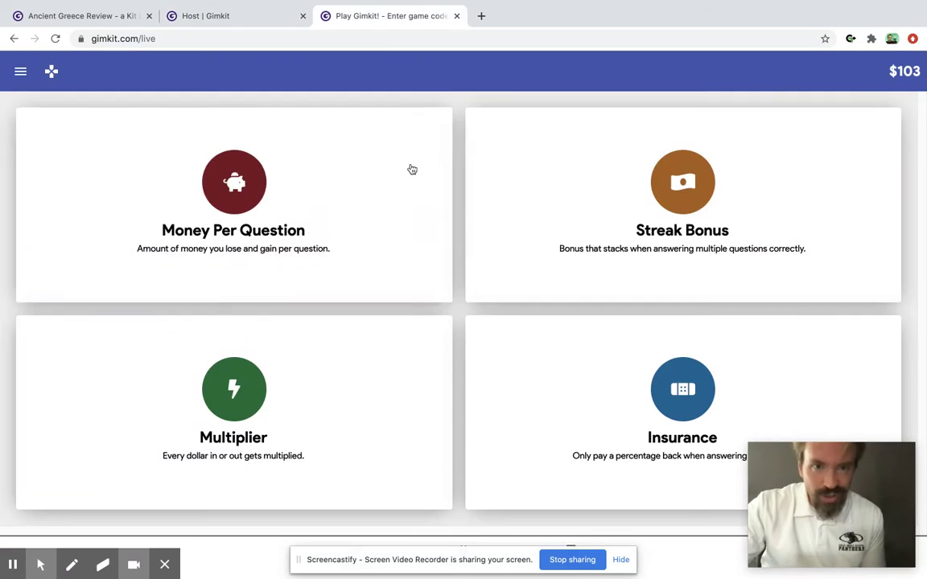
left_click(20, 72)
left_click(72, 70)
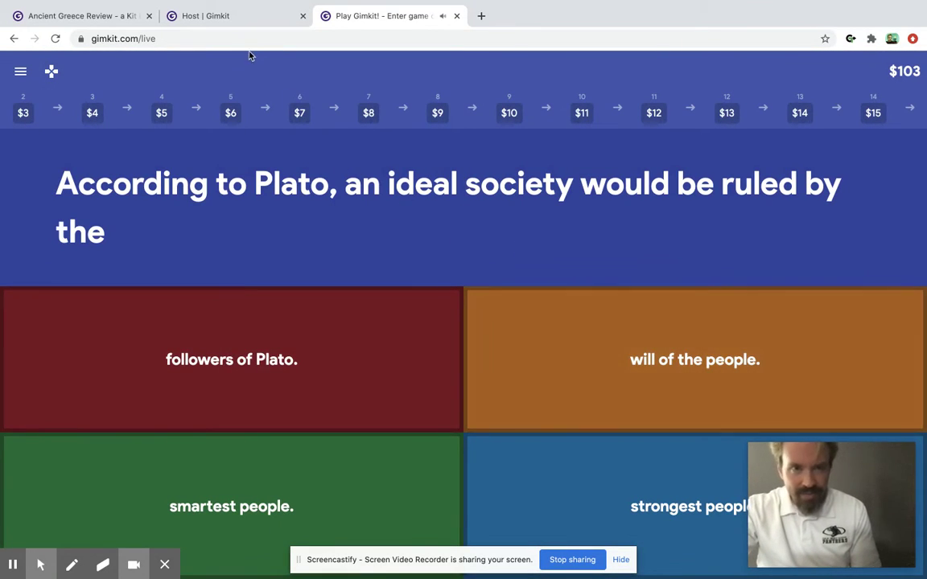
left_click(254, 19)
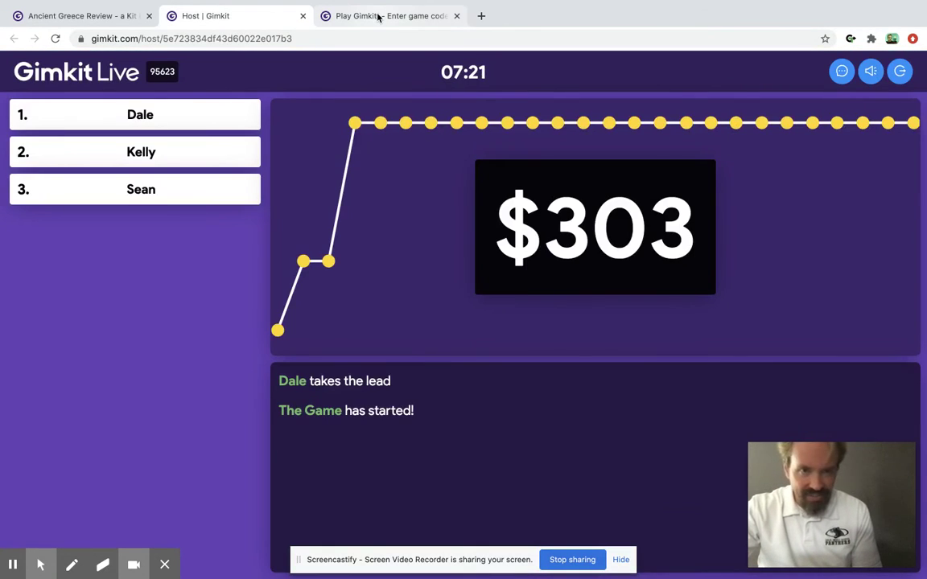
left_click(378, 16)
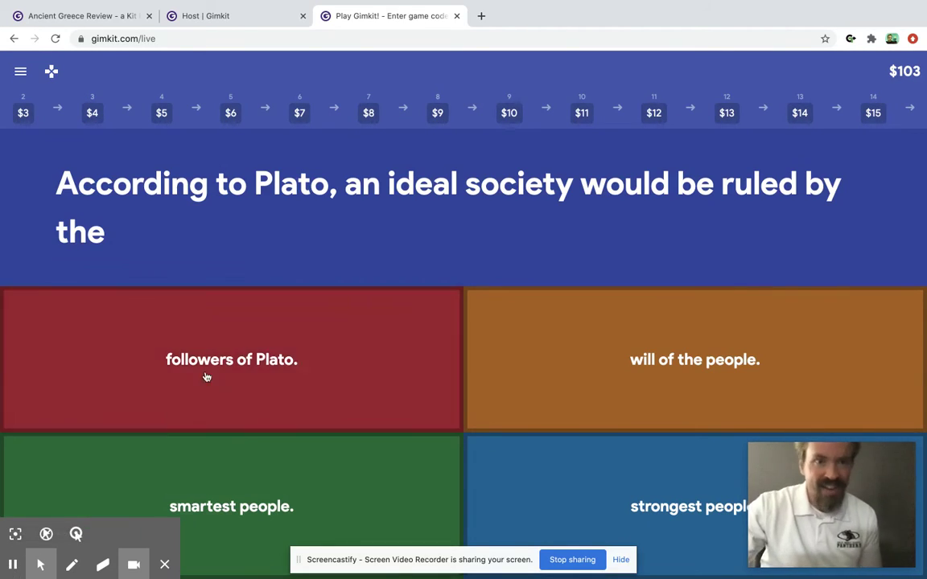
Open the player's shop and examine the available powerups and their prices without buying any.
left_click(23, 71)
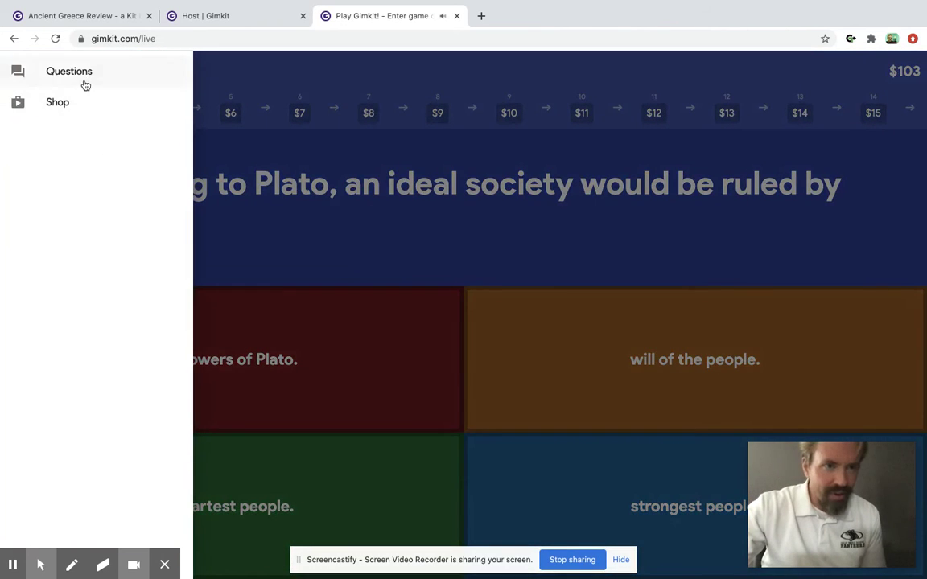
left_click(73, 105)
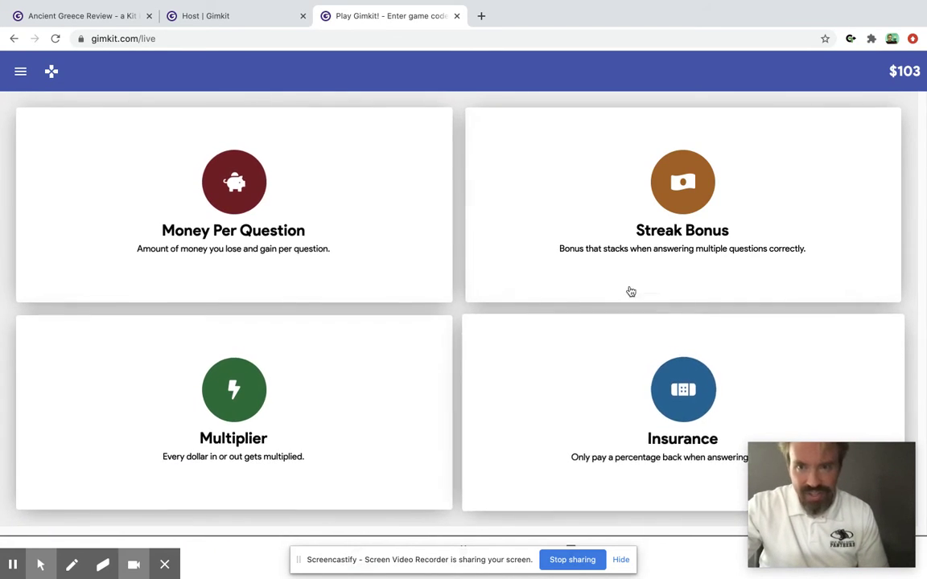
left_click(20, 71)
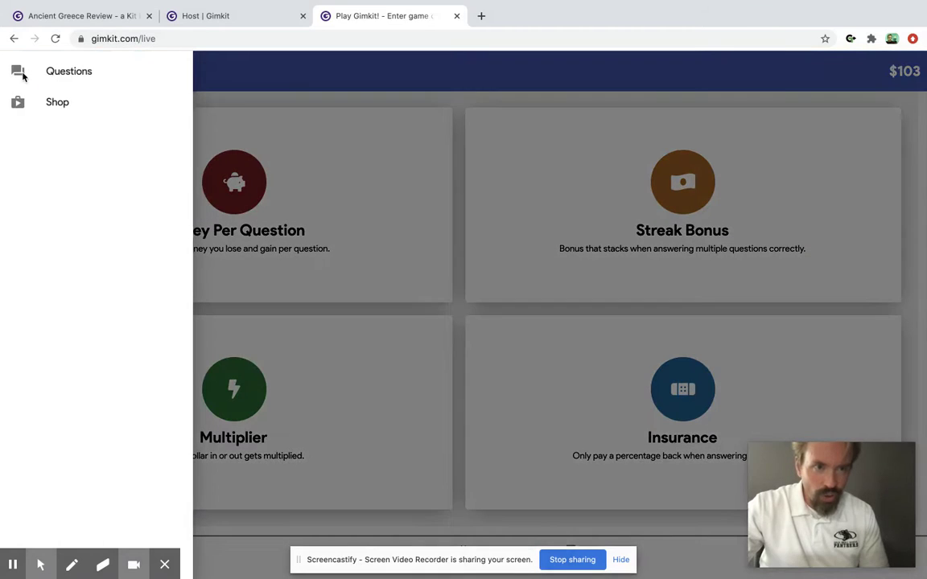
left_click(57, 107)
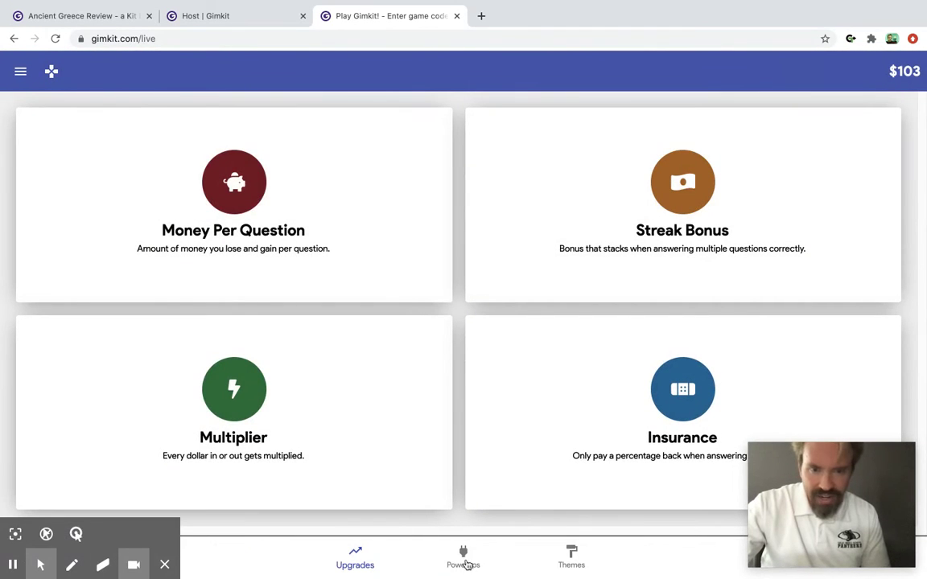
left_click(463, 558)
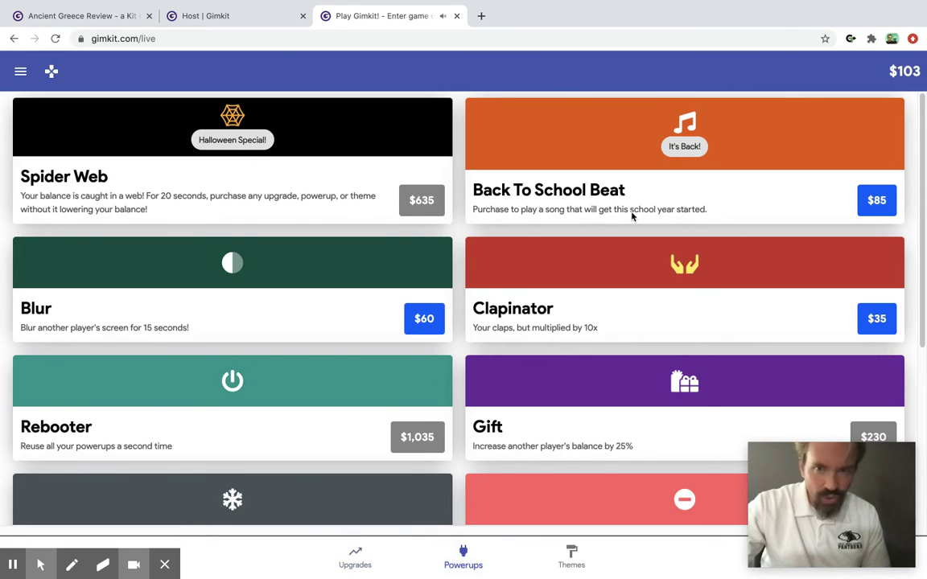
scroll(483, 263, "down", 3)
scroll(439, 225, "up", 1)
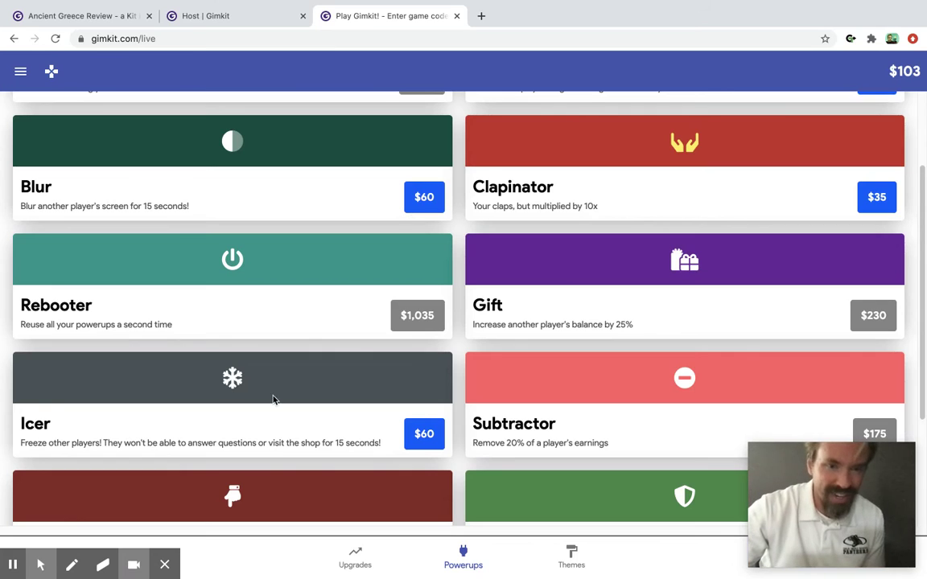
scroll(402, 402, "down", 1)
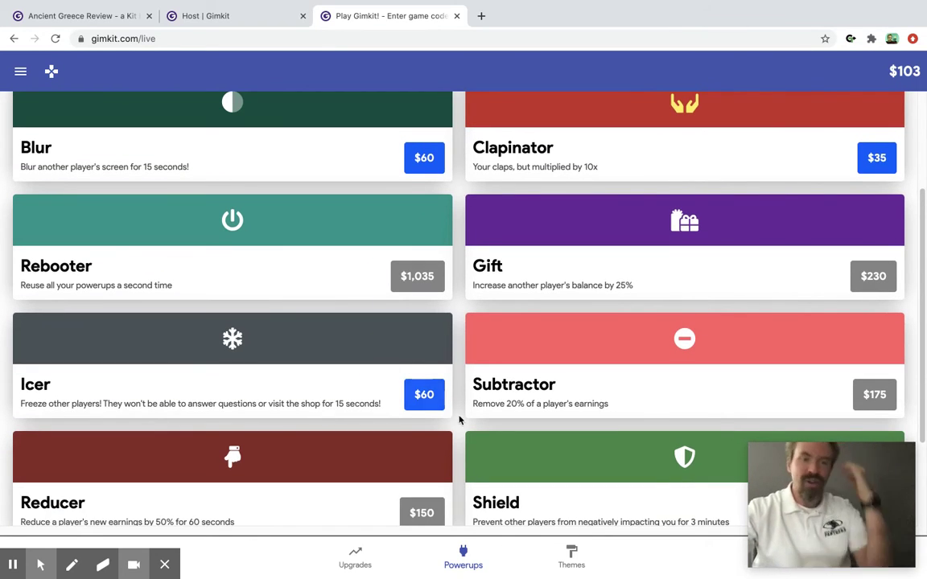
scroll(427, 431, "down", 3)
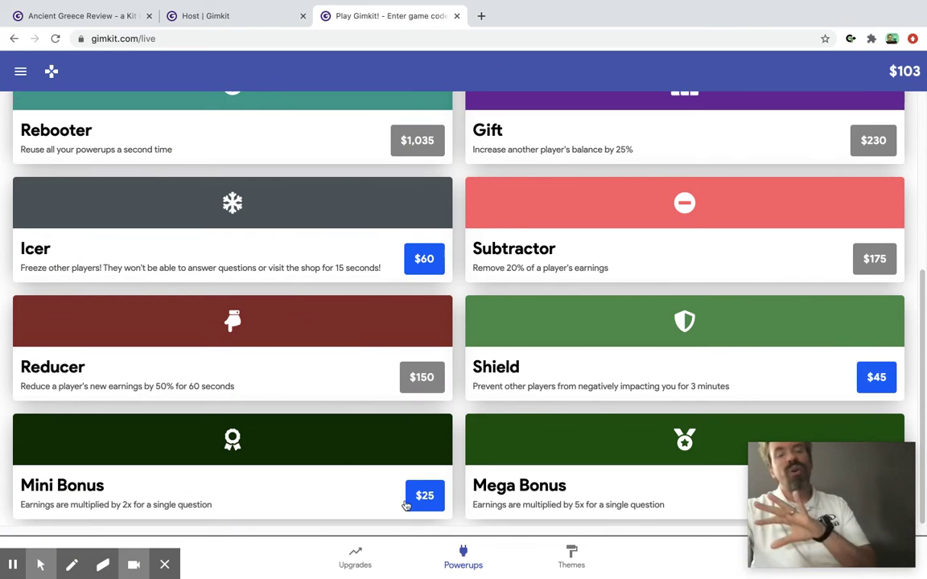
scroll(382, 452, "up", 4)
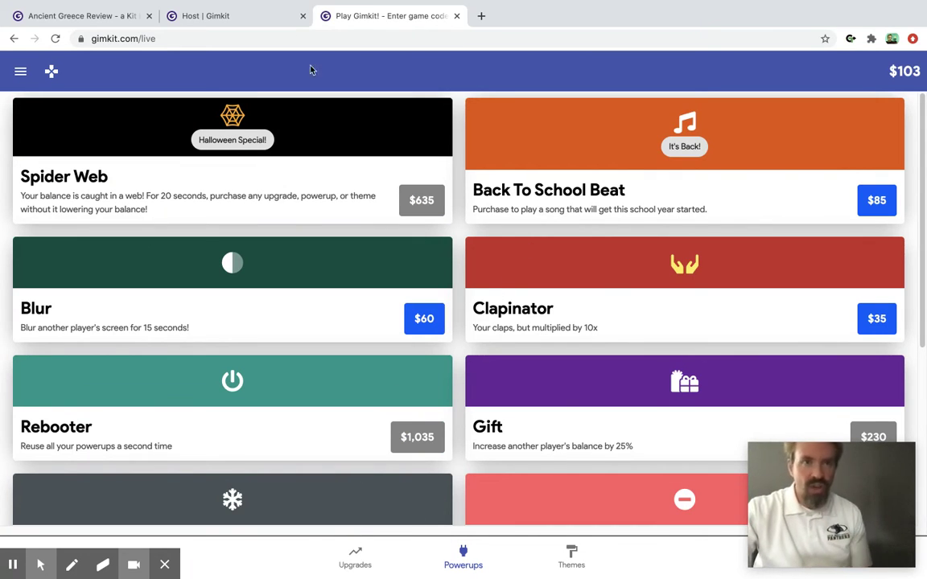
Turn on the game music in the host view and go back to the player's shop.
left_click(253, 18)
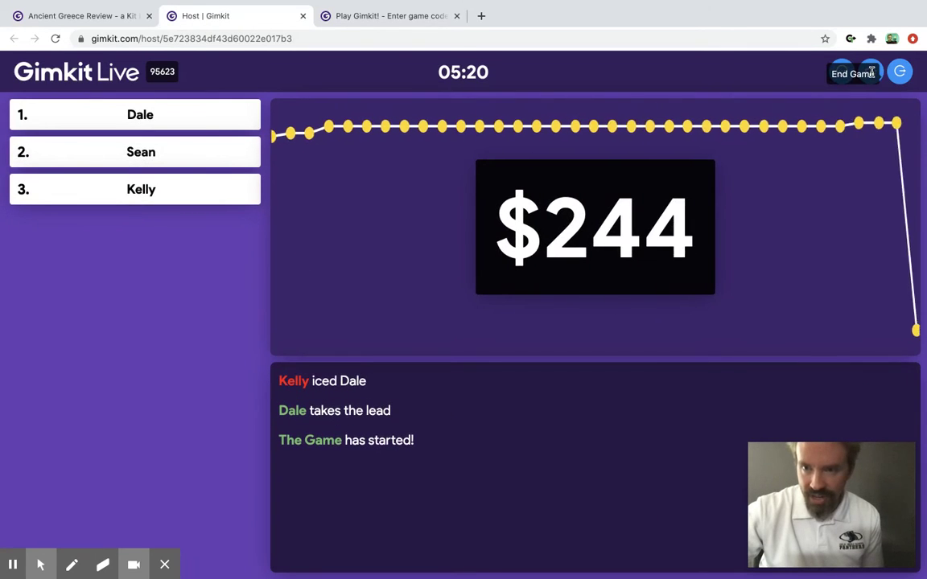
left_click(871, 74)
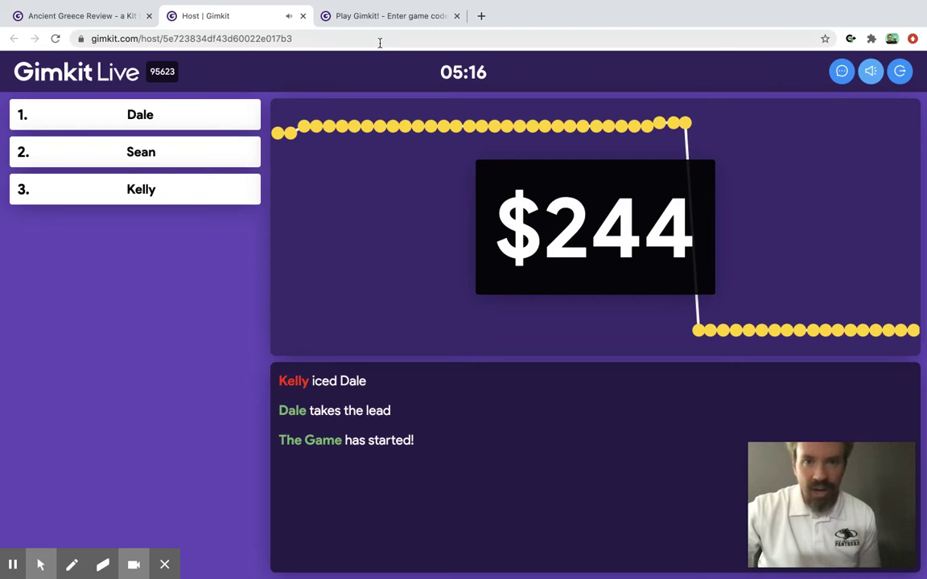
left_click(375, 16)
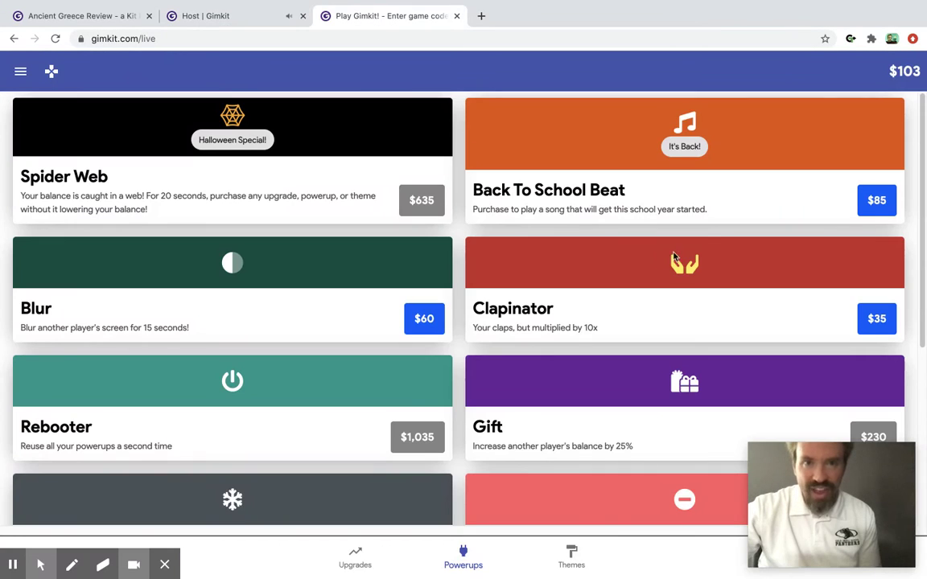
Buy the Back To School Beat powerup for $85 and use it in the player's game.
left_click(882, 204)
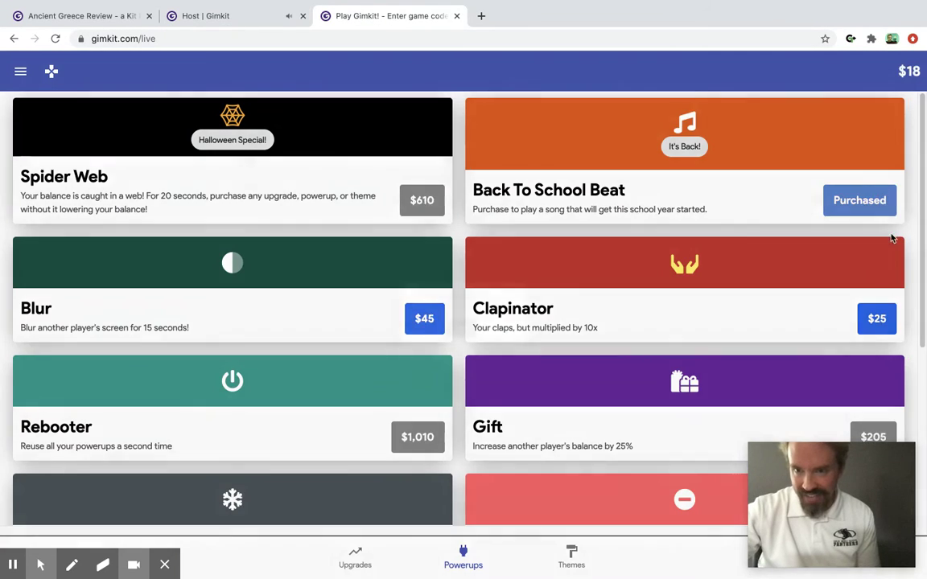
left_click(459, 432)
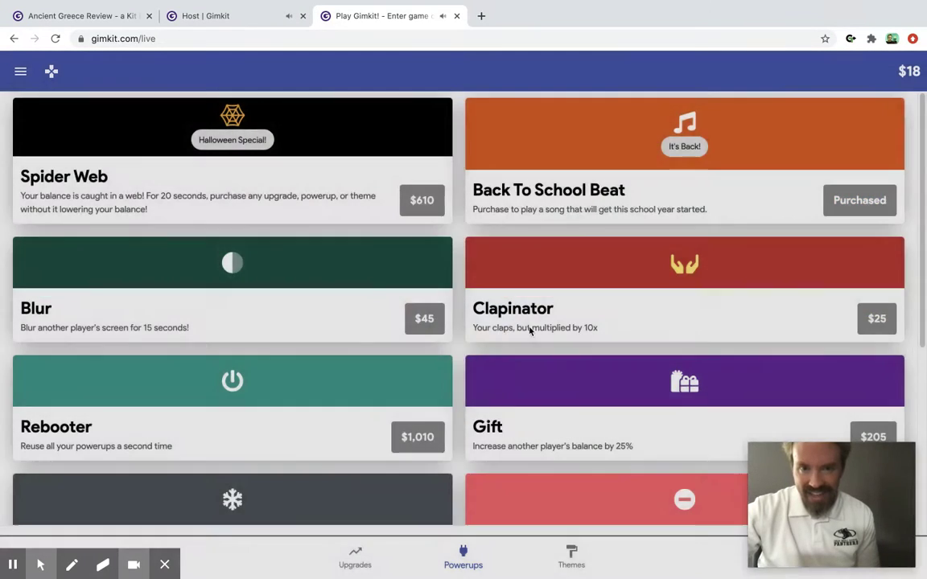
left_click(20, 71)
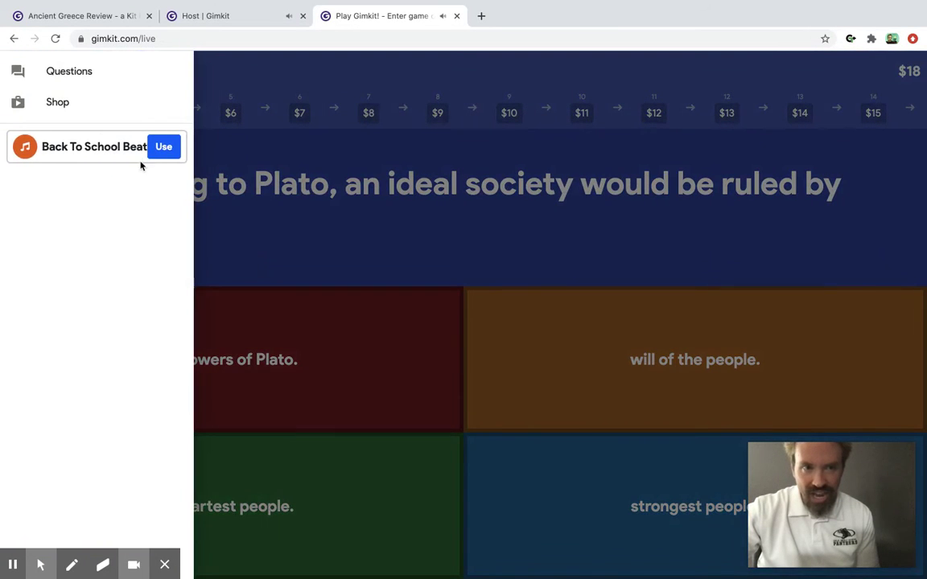
left_click(160, 147)
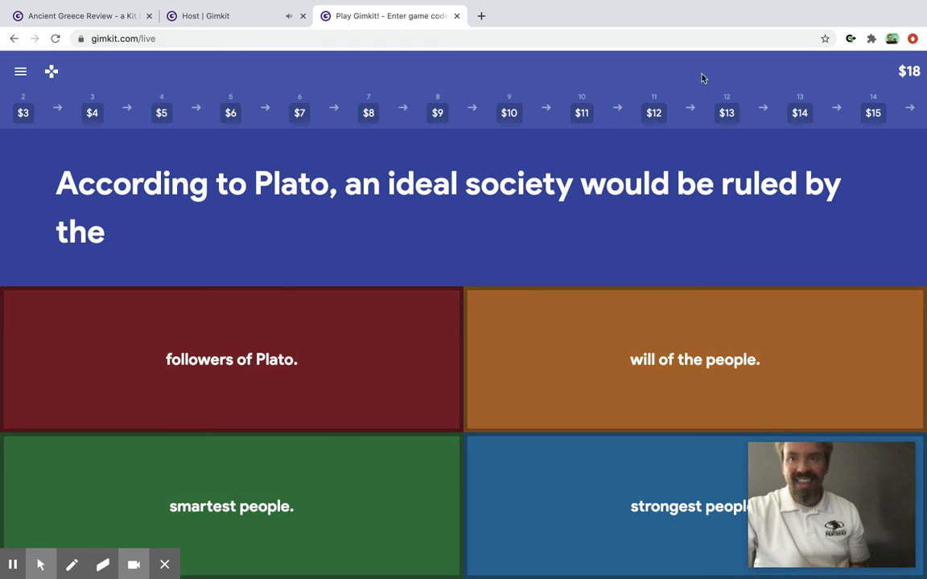
Return to the host view, check the activity feed and end the live game.
left_click(253, 22)
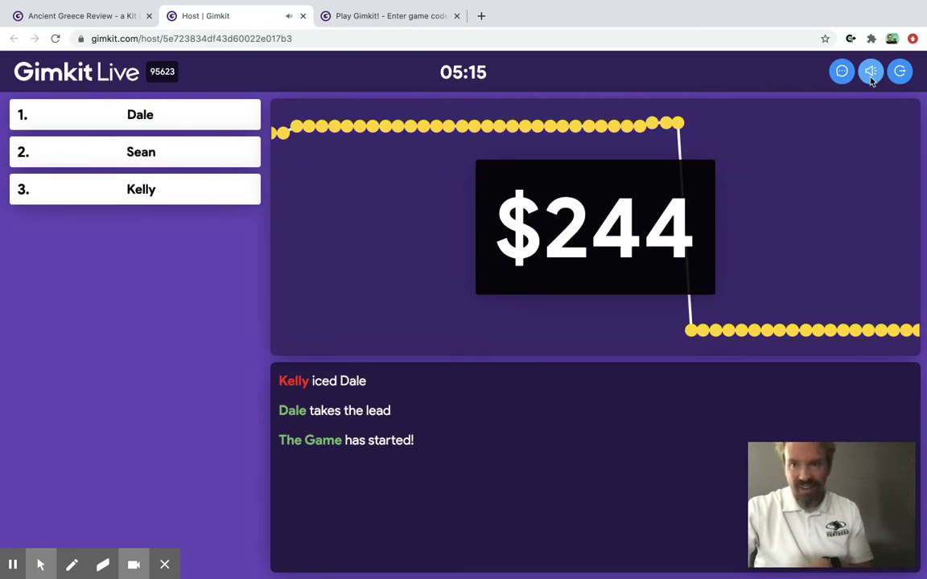
left_click(354, 18)
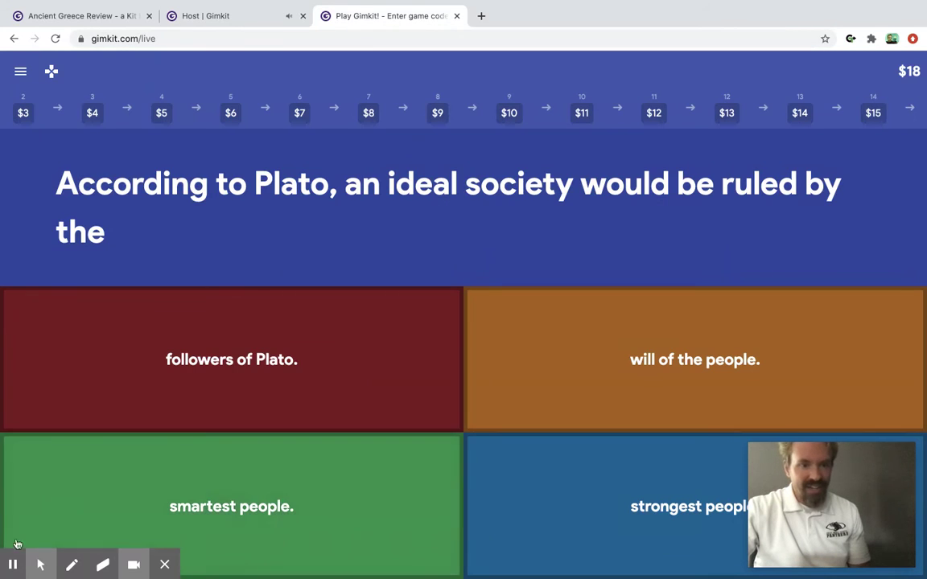
left_click(234, 13)
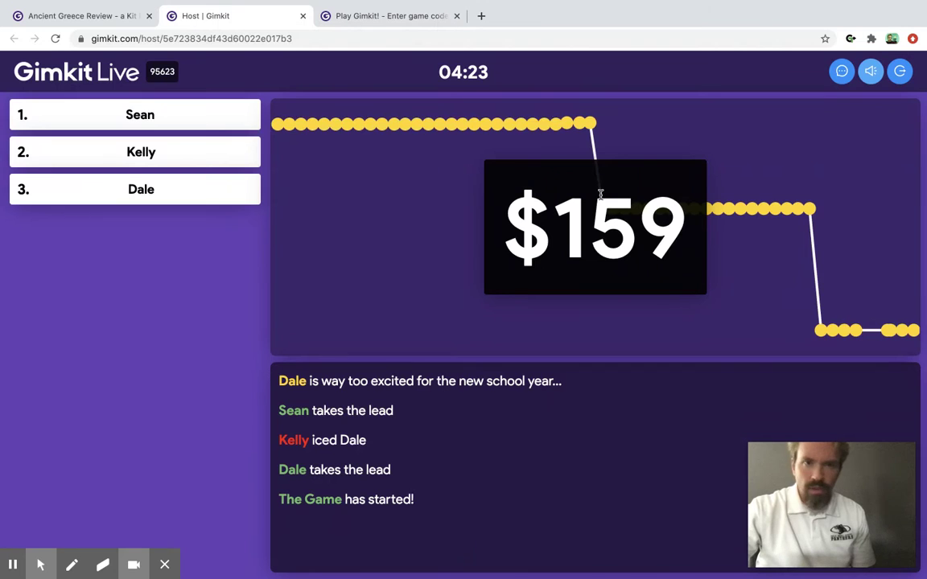
left_click(901, 73)
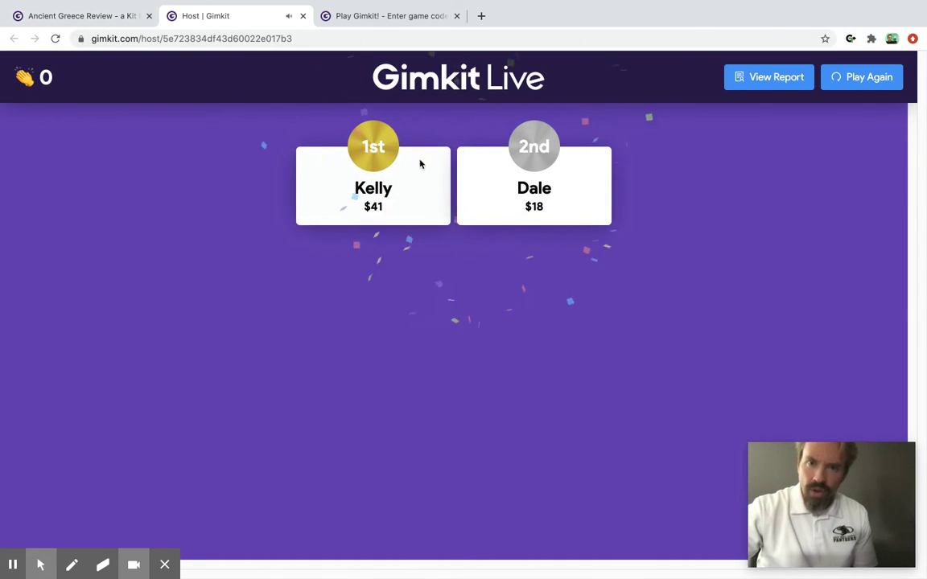
Close the finished host and player pages so that only the Ancient Greece Review kit page stays open.
left_click(83, 17)
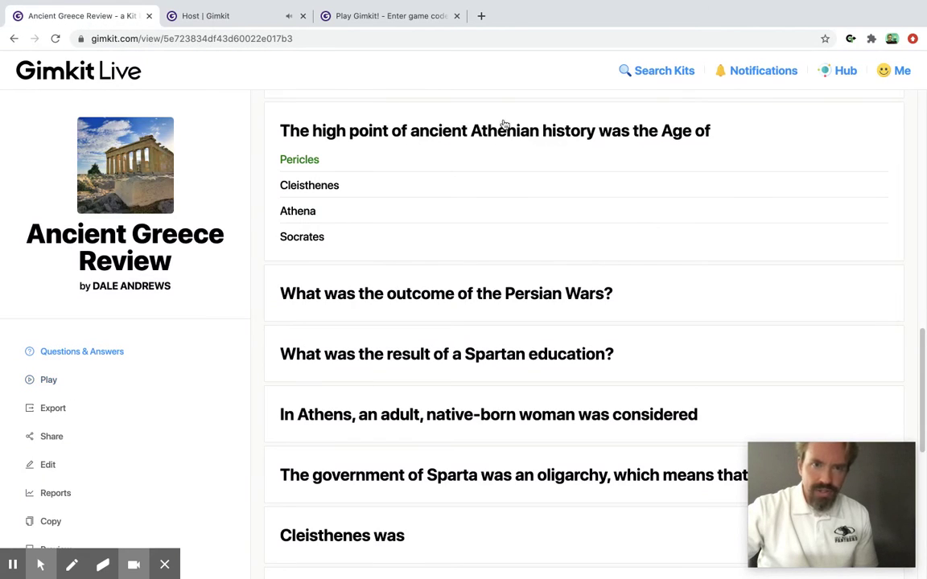
left_click(195, 22)
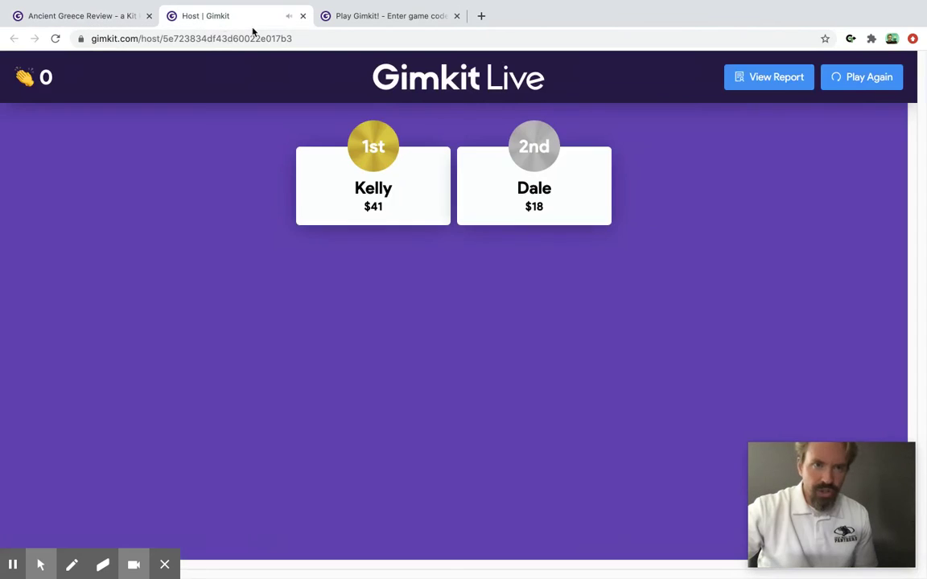
left_click(303, 17)
left_click(302, 16)
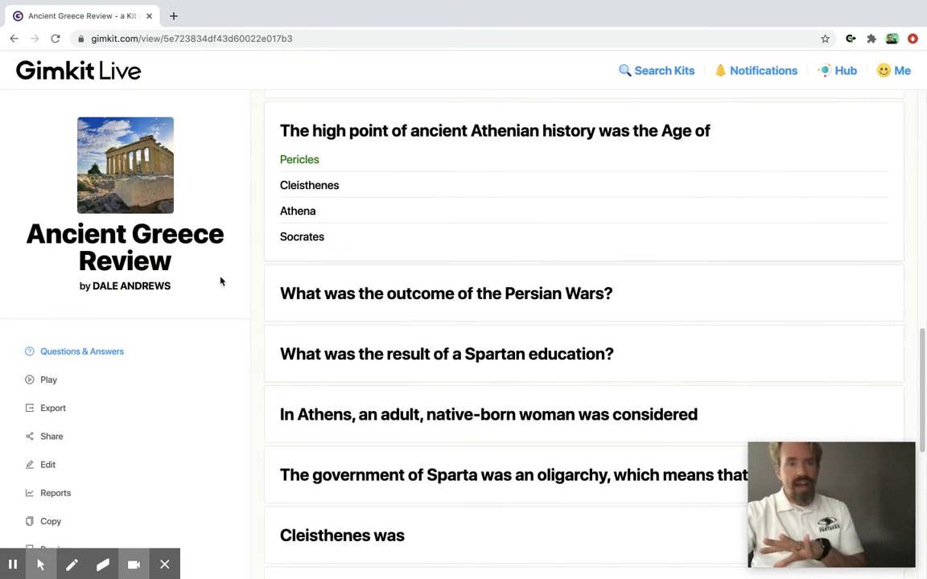
Start setting up a new live game from the Ancient Greece Review kit and choose Race as the game goal.
left_click(60, 379)
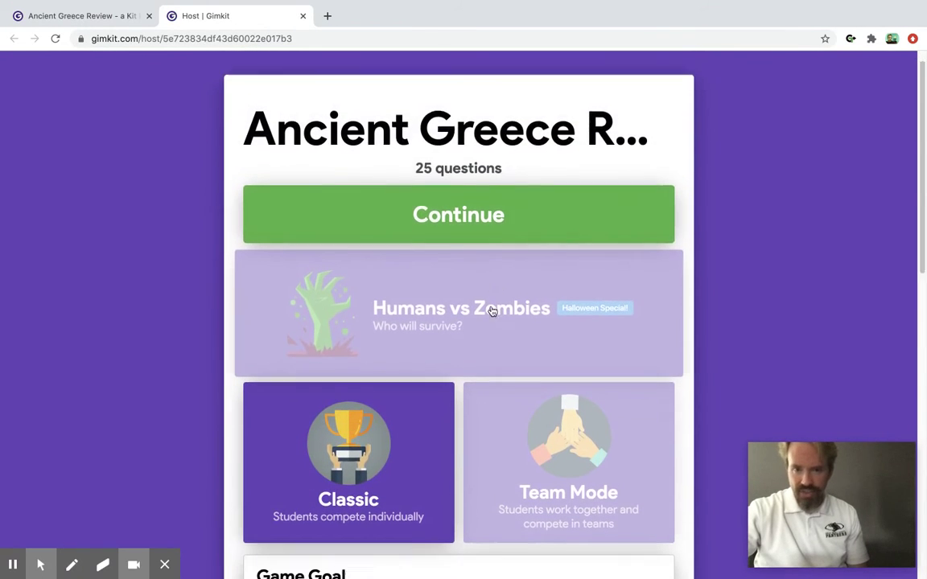
scroll(492, 311, "down", 4)
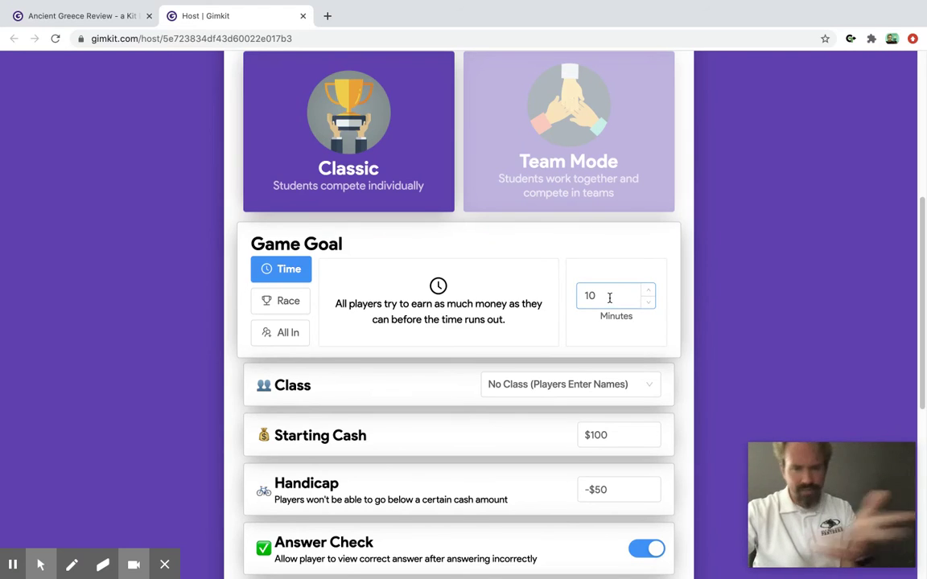
left_click(285, 307)
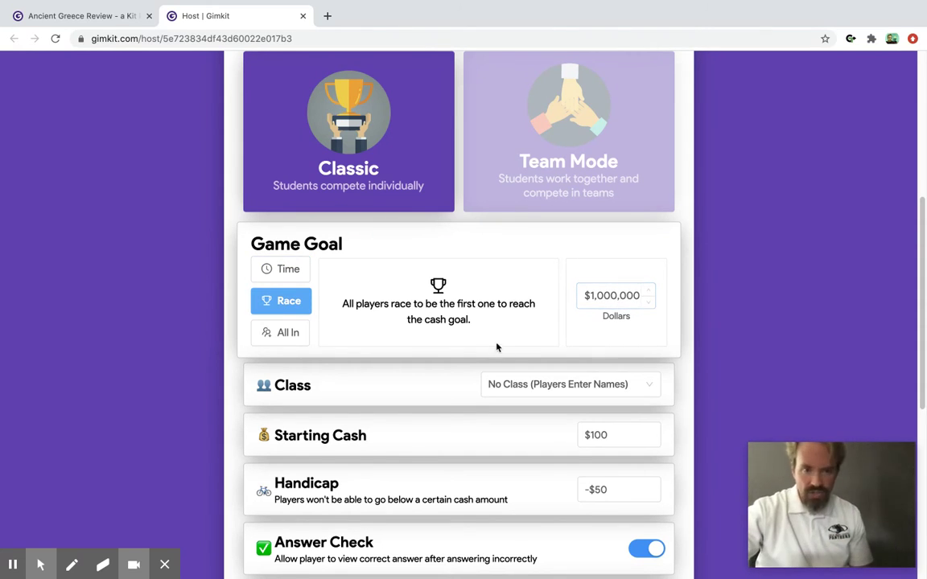
Review the remaining game settings and the shop options, including Clean Powerups Only.
scroll(496, 347, "down", 5)
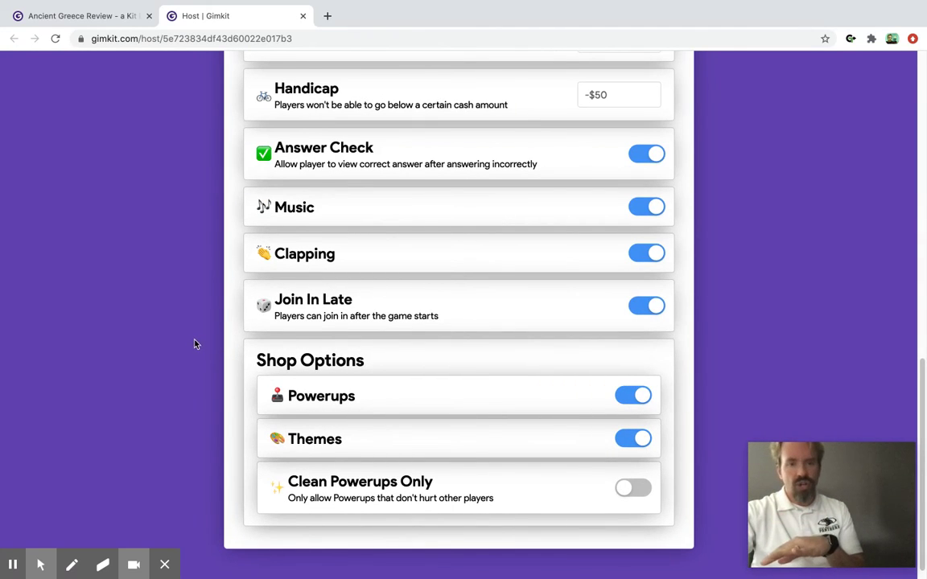
scroll(190, 342, "up", 2)
scroll(188, 341, "up", 3)
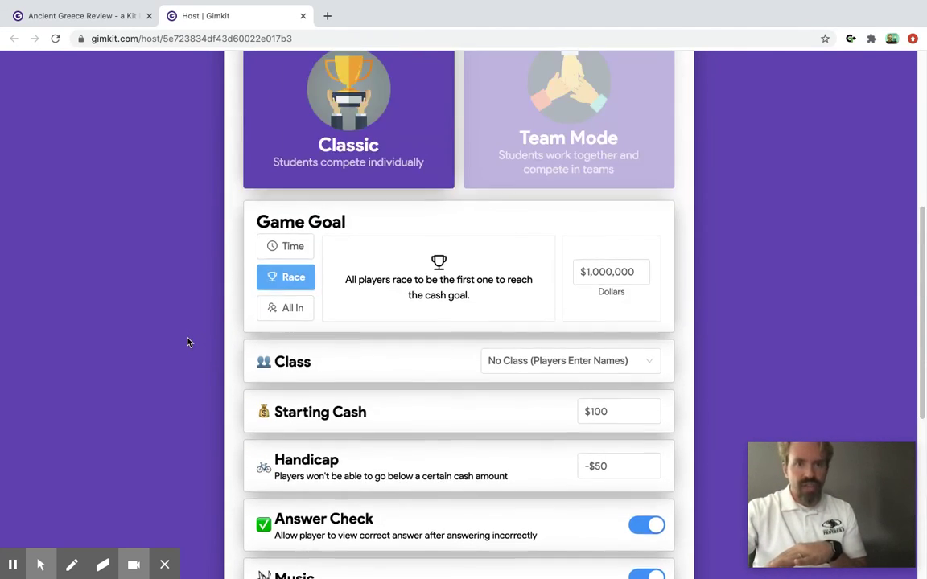
scroll(187, 342, "down", 4)
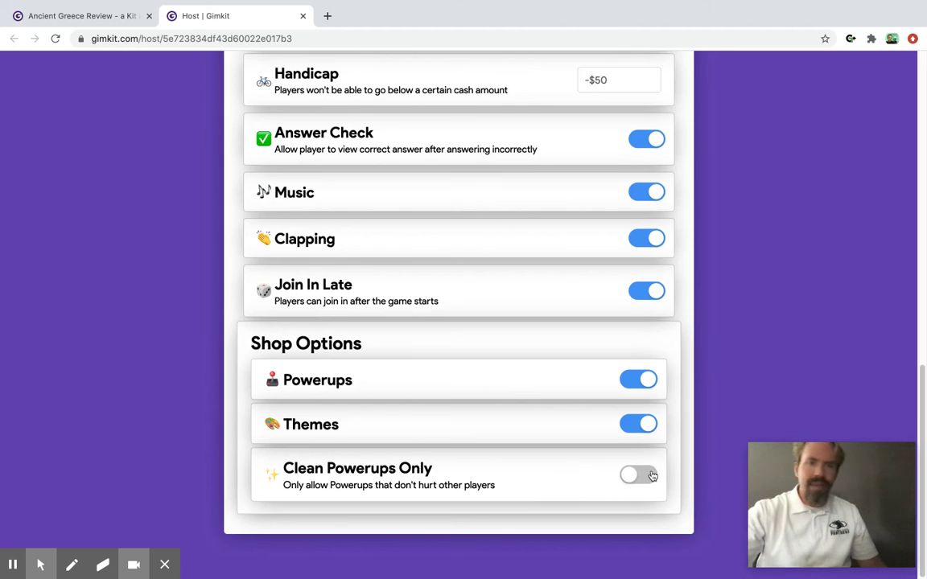
Leave the game setup for the Ancient Greece Review kit page, look at its list of game reports and close the list.
scroll(782, 409, "up", 10)
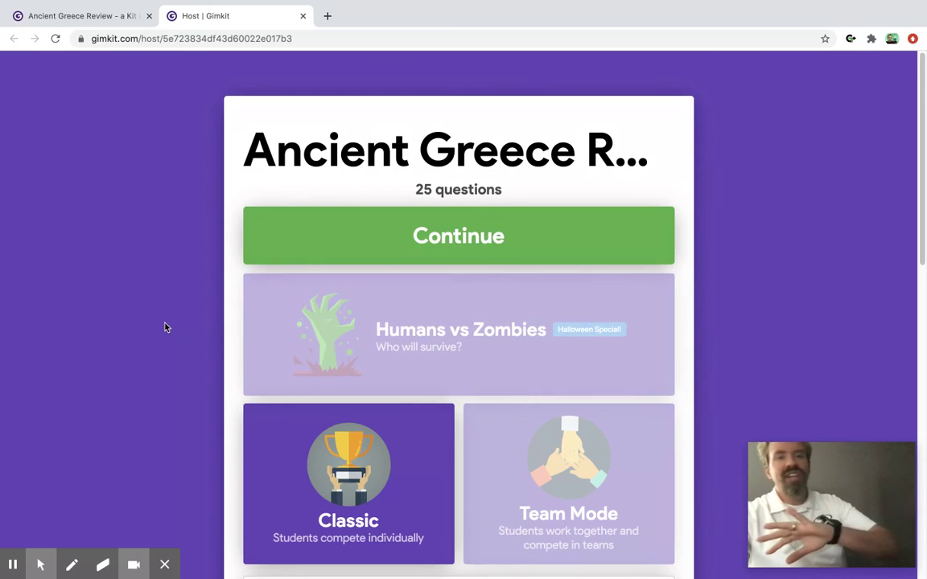
left_click(70, 23)
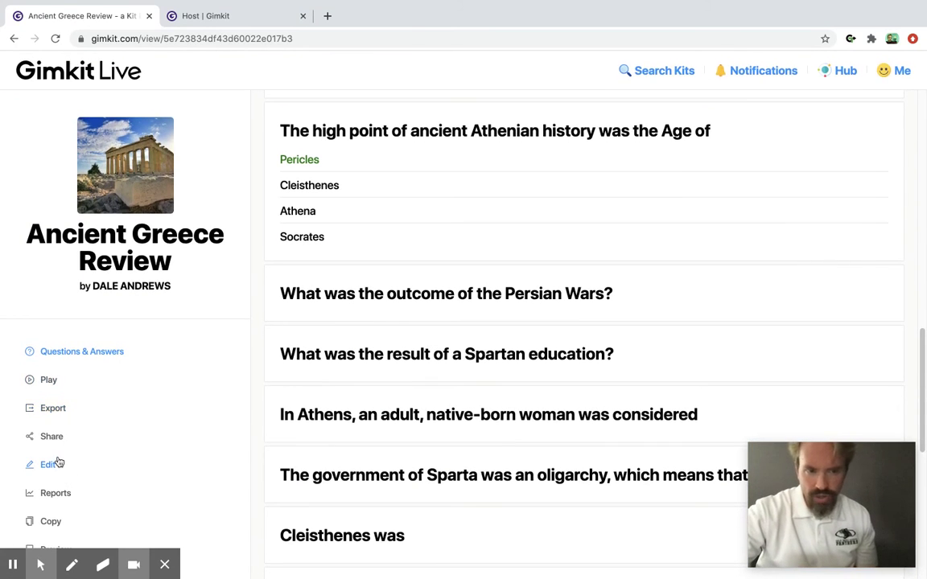
left_click(55, 494)
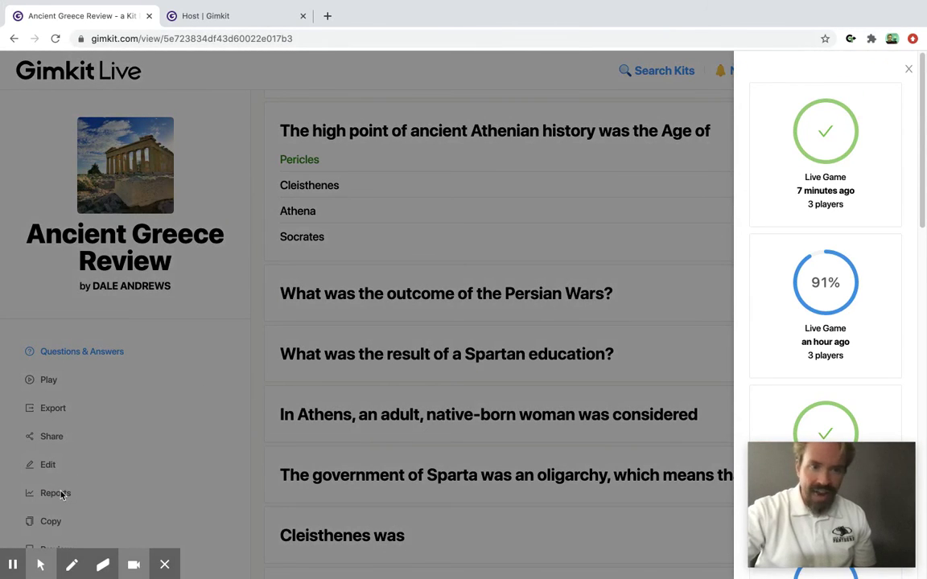
left_click(61, 496)
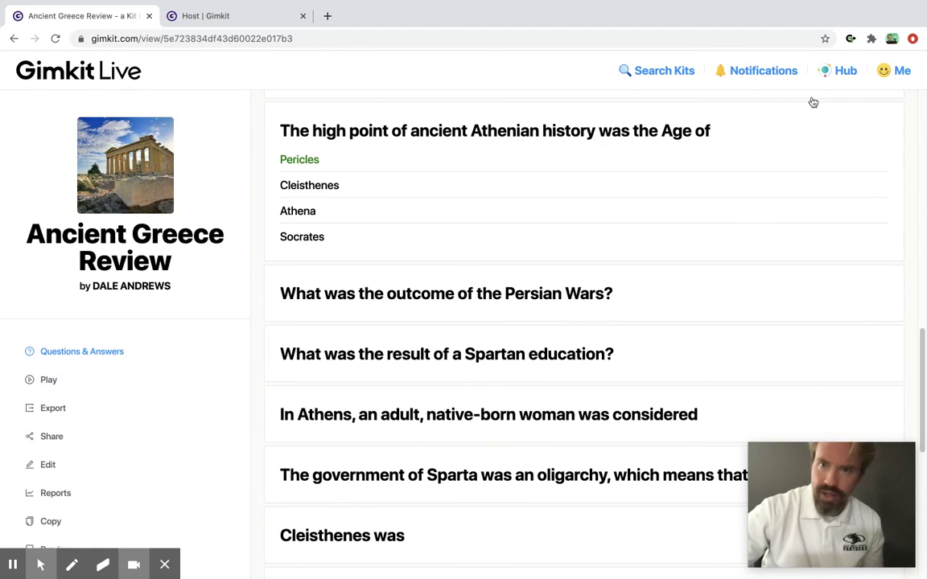
Go to the overview of all kits, view the KitCollab introduction and return to the kits overview.
left_click(58, 66)
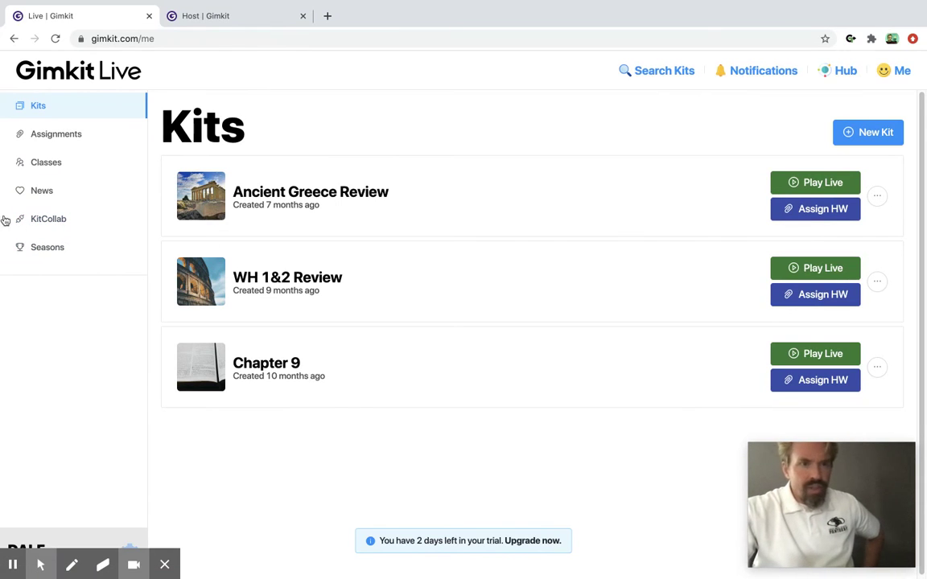
left_click(50, 220)
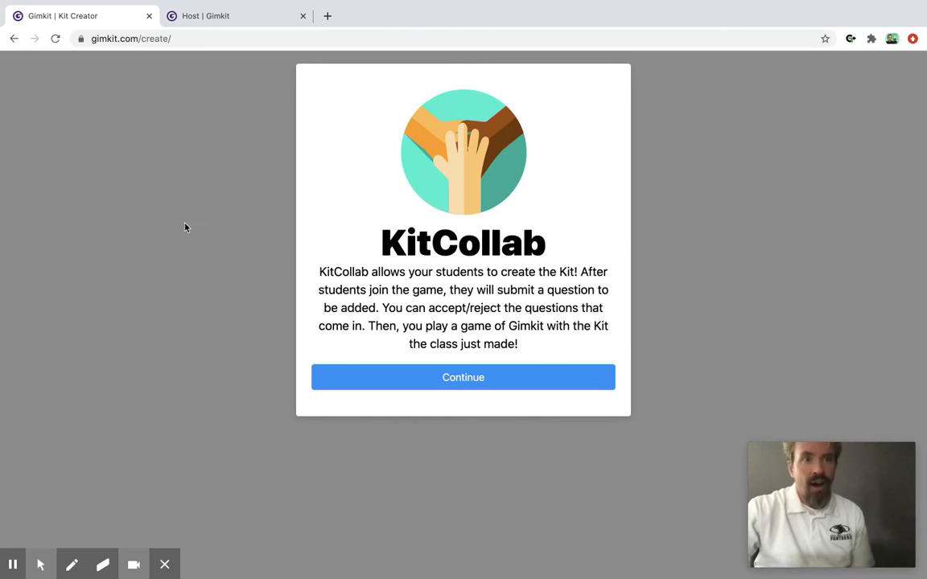
left_click(14, 38)
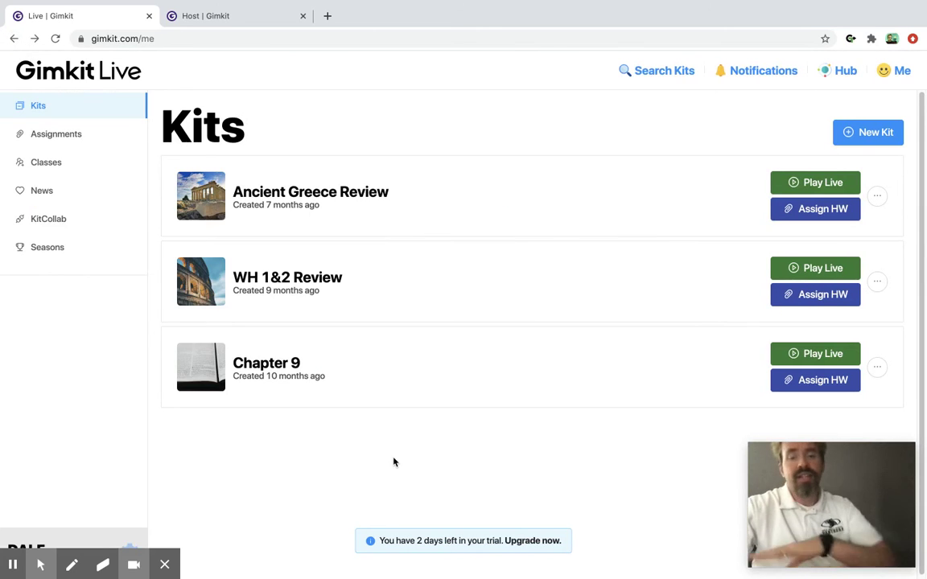